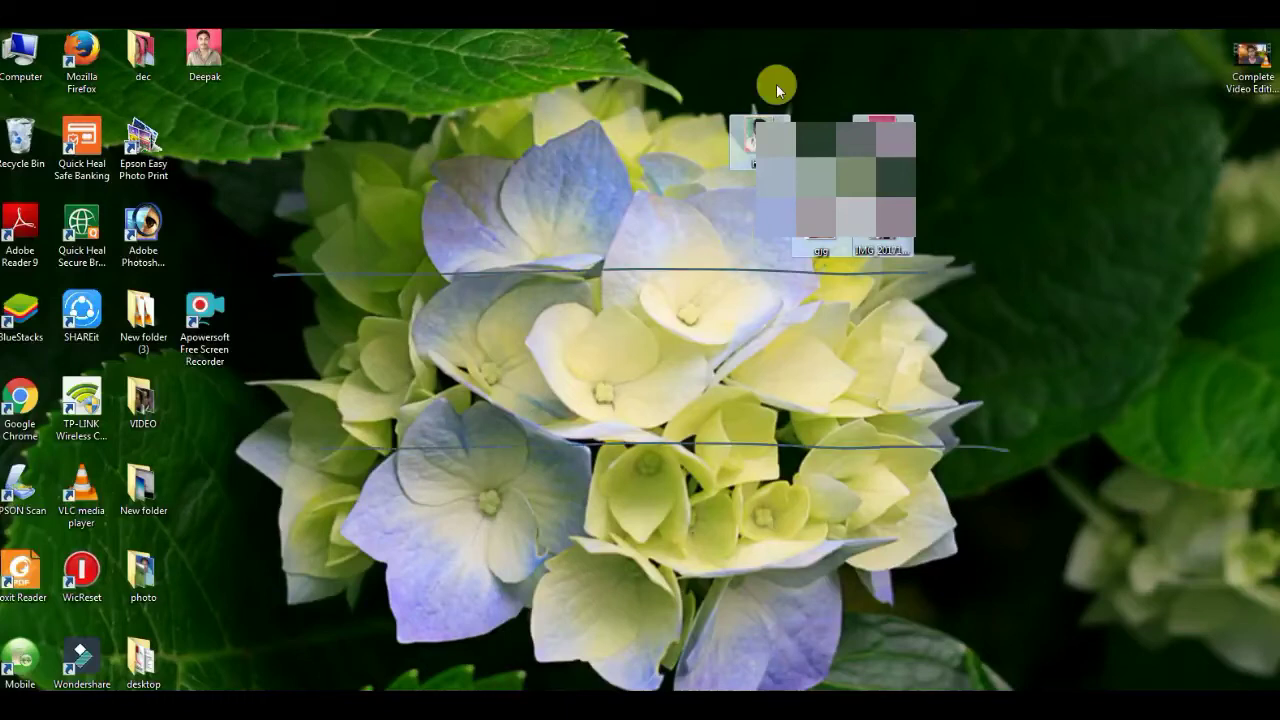
Open IMG_20171208_114419.jpg in Photoshop by dropping it on the Photoshop icon.
{"action": "mouse_move", "coordinate": [774, 156]}
{"action": "left_mouse_down"}
{"action": "mouse_move", "coordinate": [667, 250]}
{"action": "mouse_move", "coordinate": [143, 237]}
{"action": "left_mouse_up"}
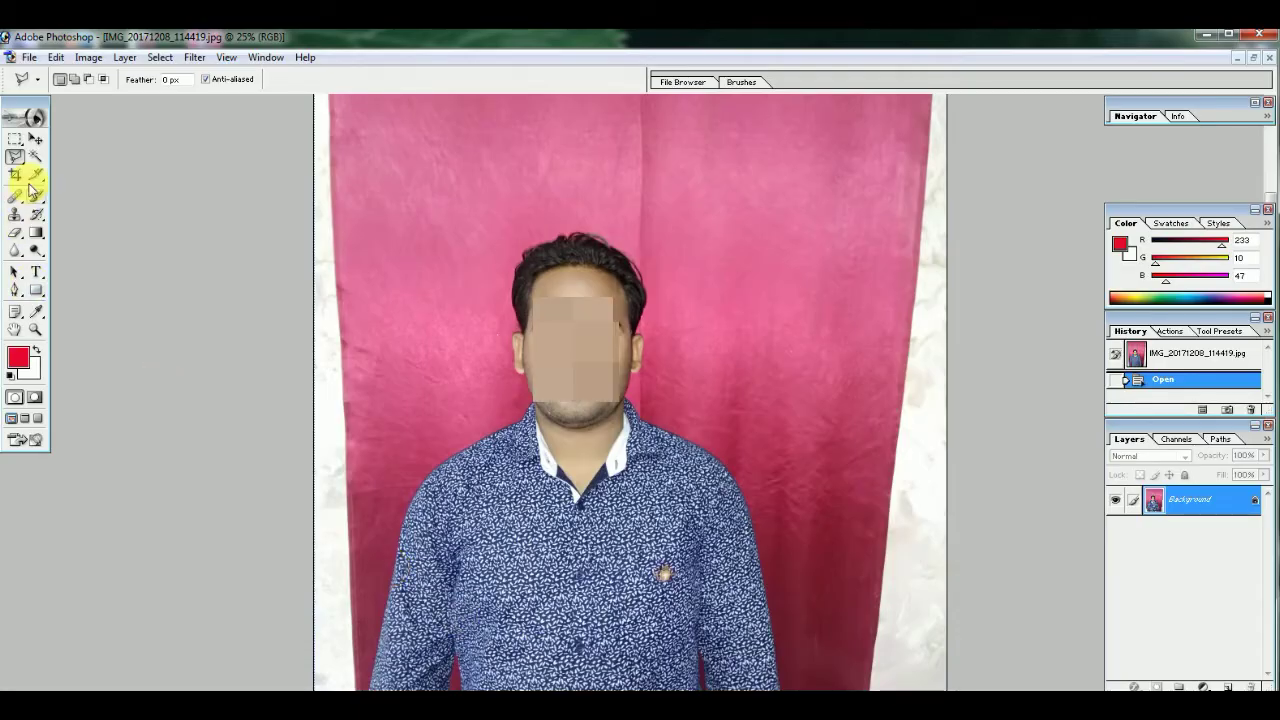
Crop the photo to a tight head-and-shoulders frame, trimming the dark backdrop.
{"action": "left_click", "coordinate": [18, 175]}
{"action": "left_click_drag", "start_coordinate": [387, 210], "coordinate": [755, 605]}
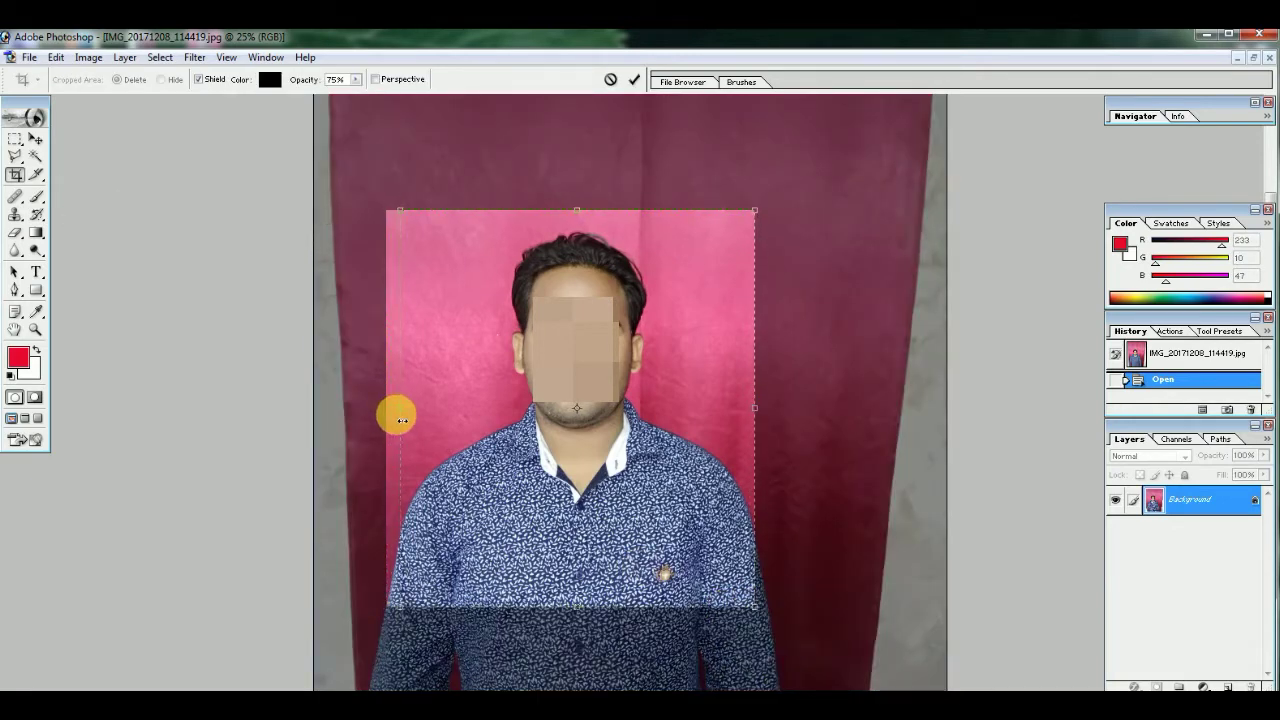
{"action": "left_click_drag", "start_coordinate": [391, 408], "coordinate": [401, 408]}
{"action": "left_click_drag", "start_coordinate": [608, 210], "coordinate": [608, 220]}
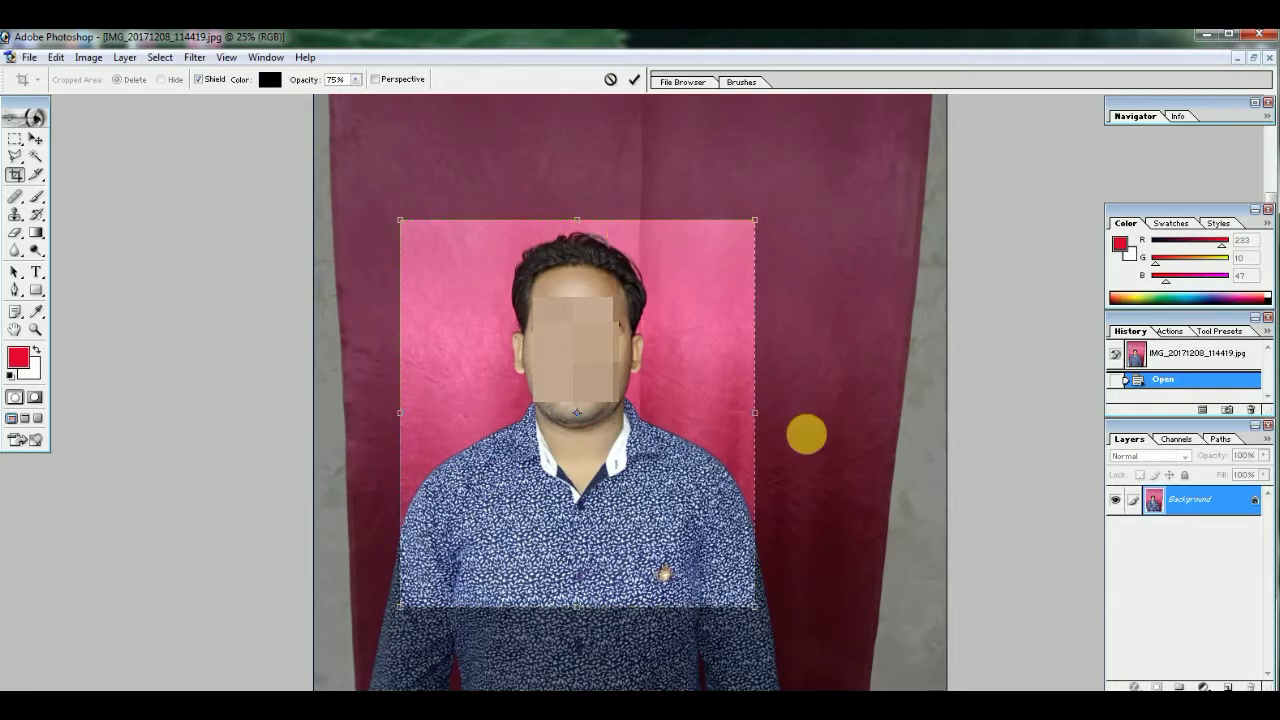
{"action": "left_click_drag", "start_coordinate": [760, 421], "coordinate": [754, 423]}
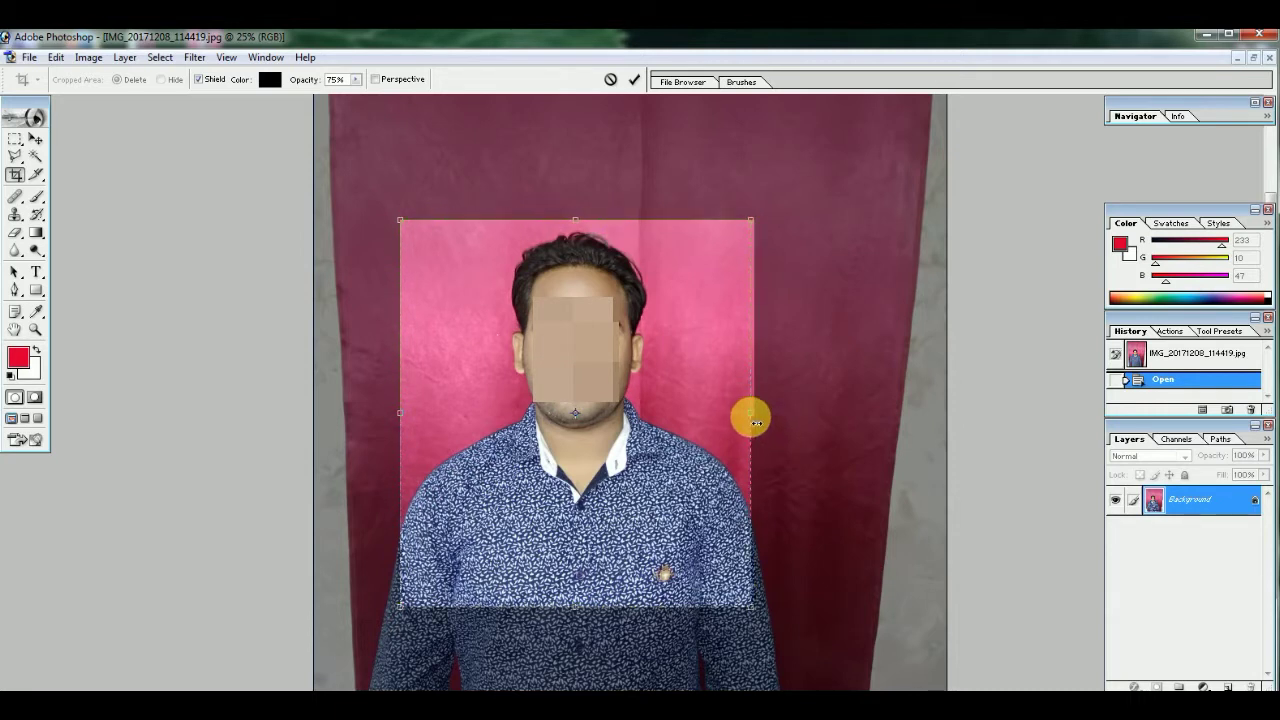
{"action": "left_click_drag", "start_coordinate": [756, 423], "coordinate": [751, 423]}
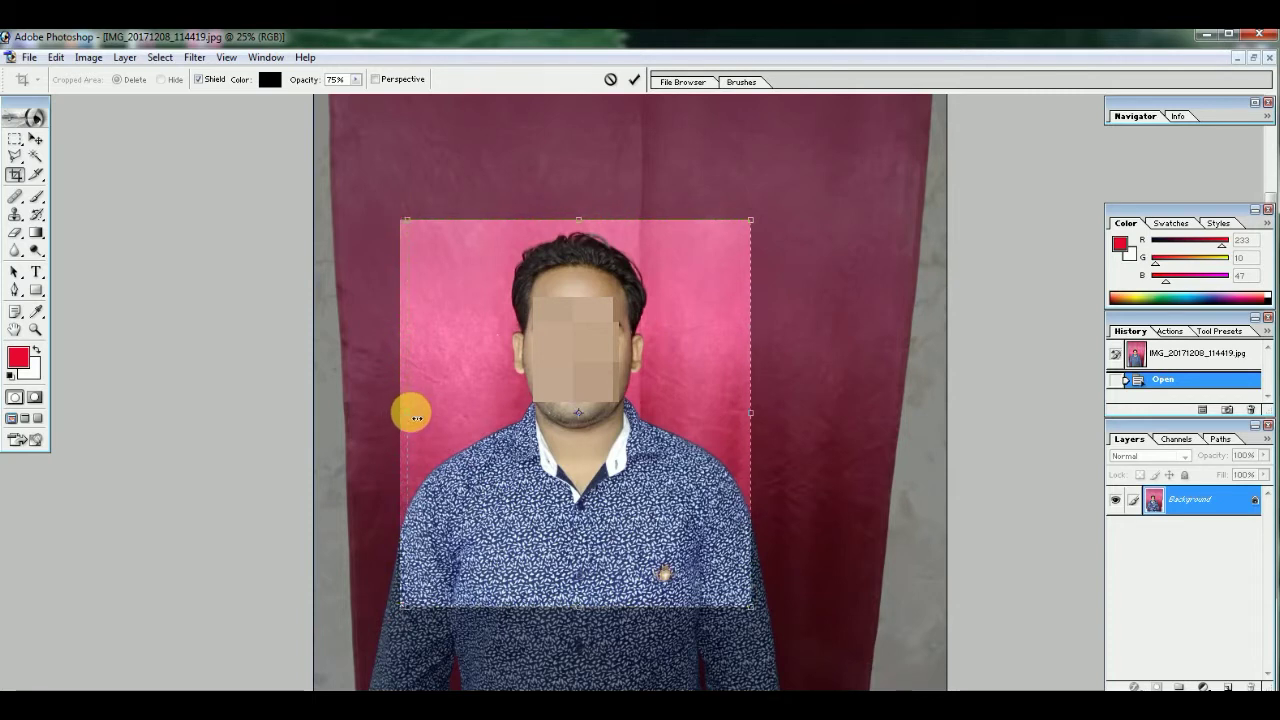
{"action": "left_click_drag", "start_coordinate": [416, 418], "coordinate": [423, 418]}
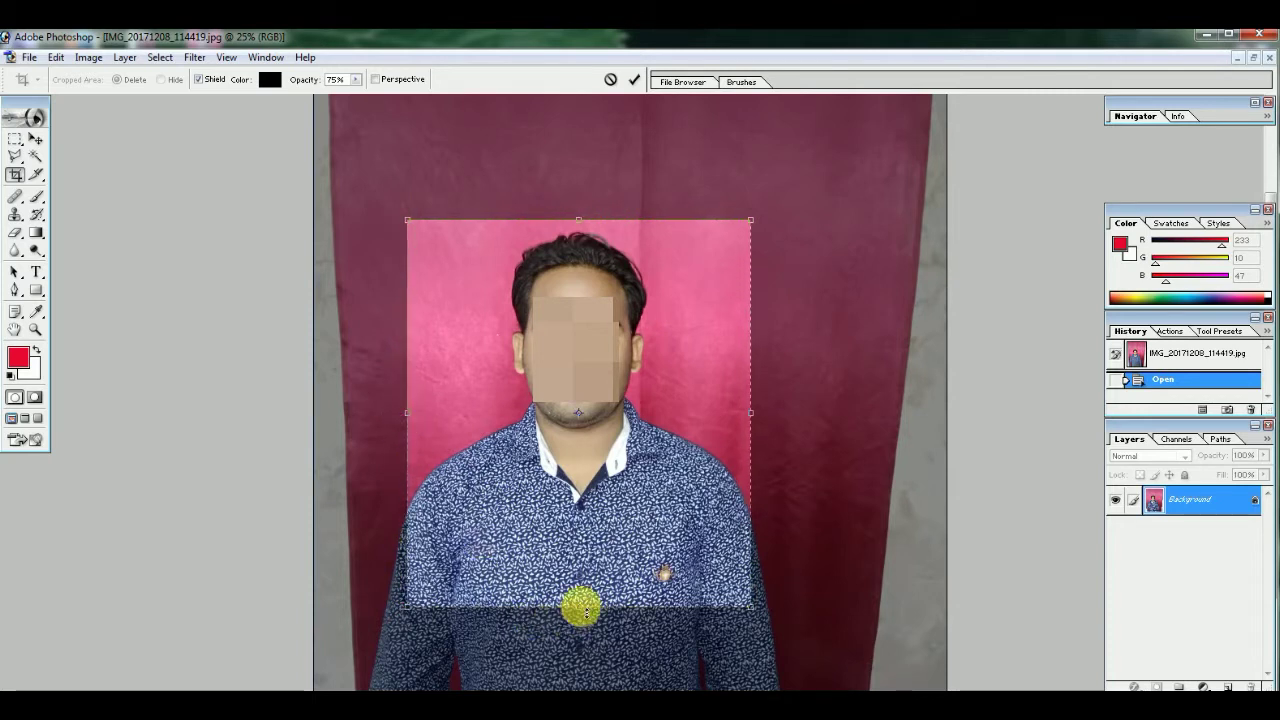
{"action": "left_click_drag", "start_coordinate": [579, 606], "coordinate": [580, 586]}
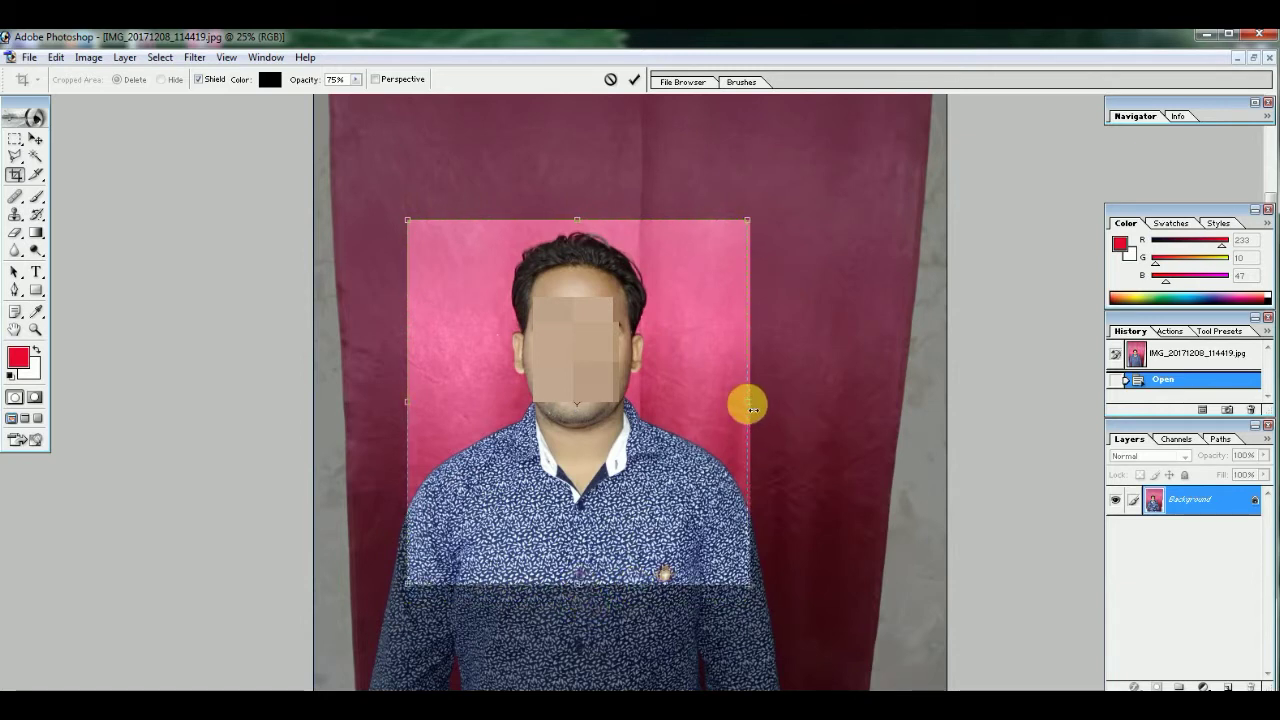
{"action": "left_click_drag", "start_coordinate": [754, 410], "coordinate": [747, 410]}
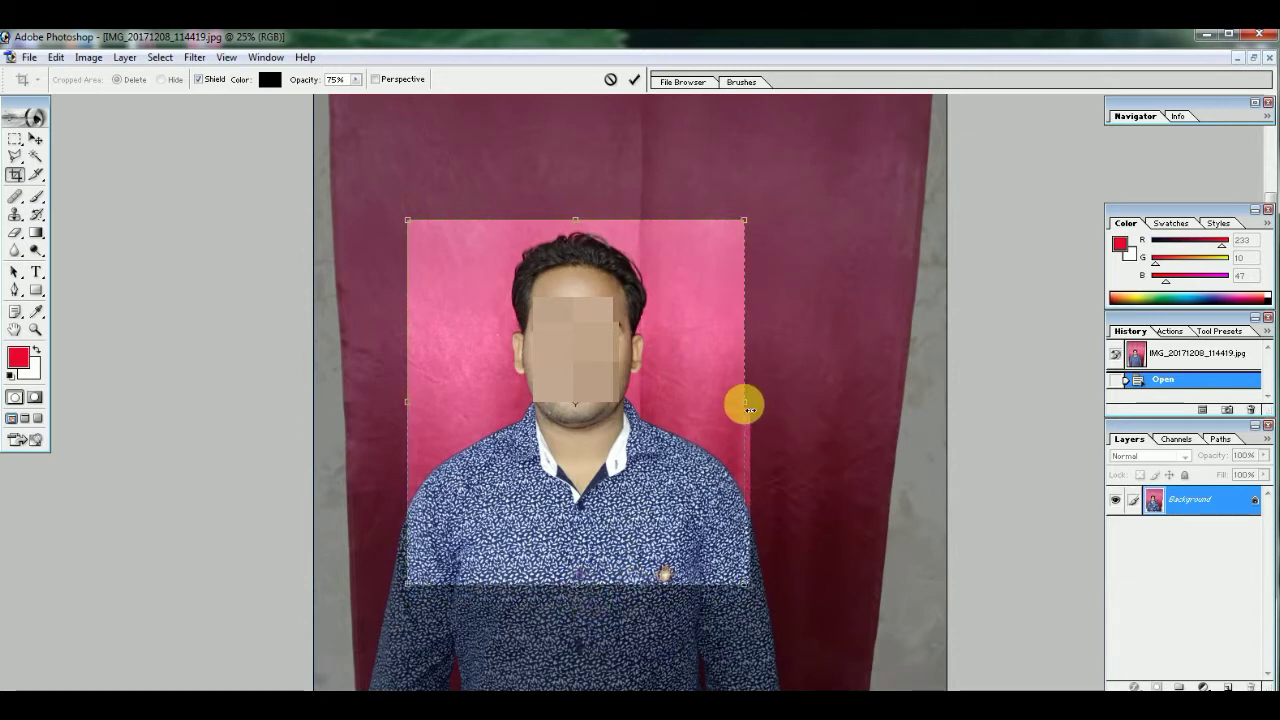
{"action": "double_click", "coordinate": [663, 463]}
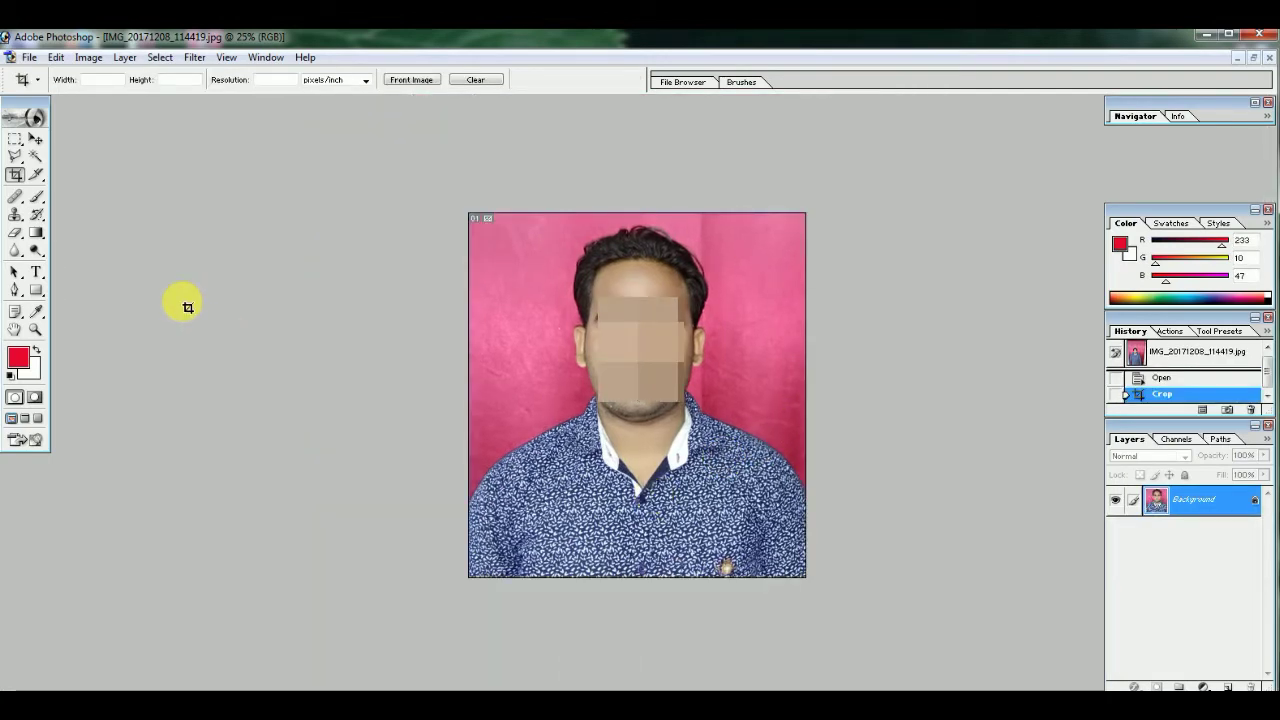
Select the Polygonal Lasso tool and zoom to 50%, panning to the head and shoulders.
{"action": "left_click", "coordinate": [16, 158]}
{"action": "left_click_drag", "start_coordinate": [16, 158], "coordinate": [68, 193]}
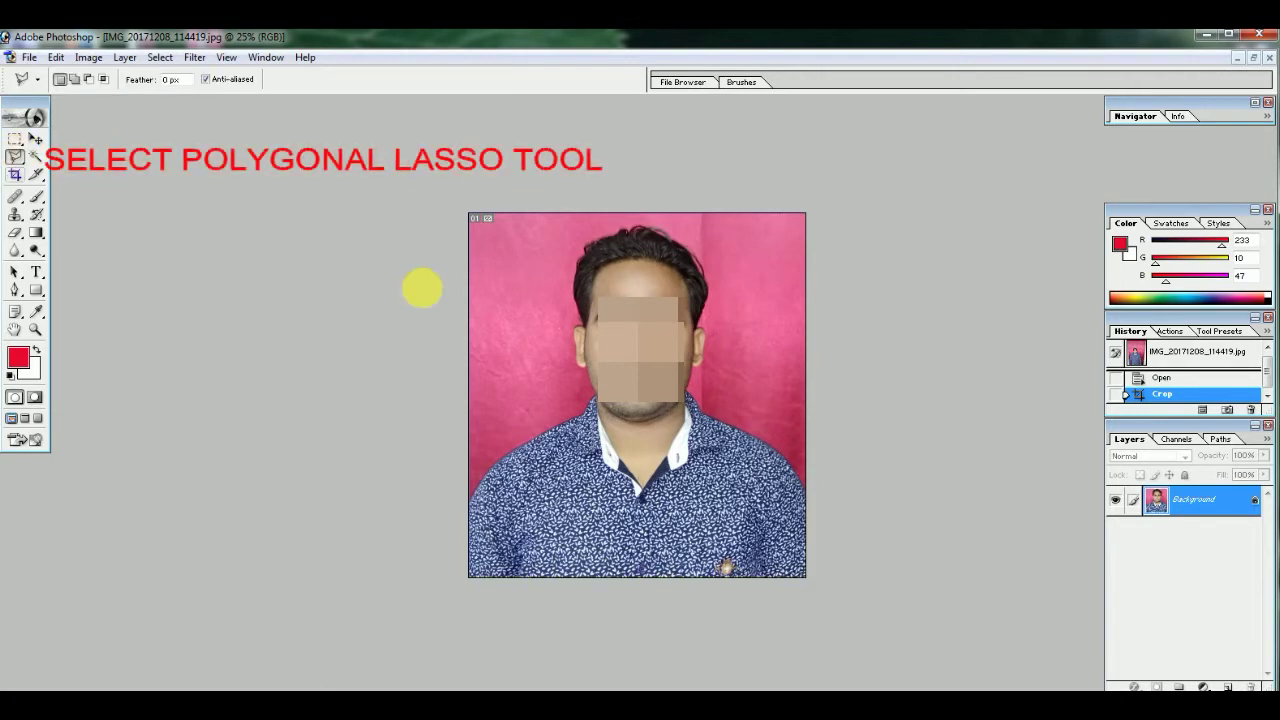
{"action": "key", "text": "ctrl+plus"}
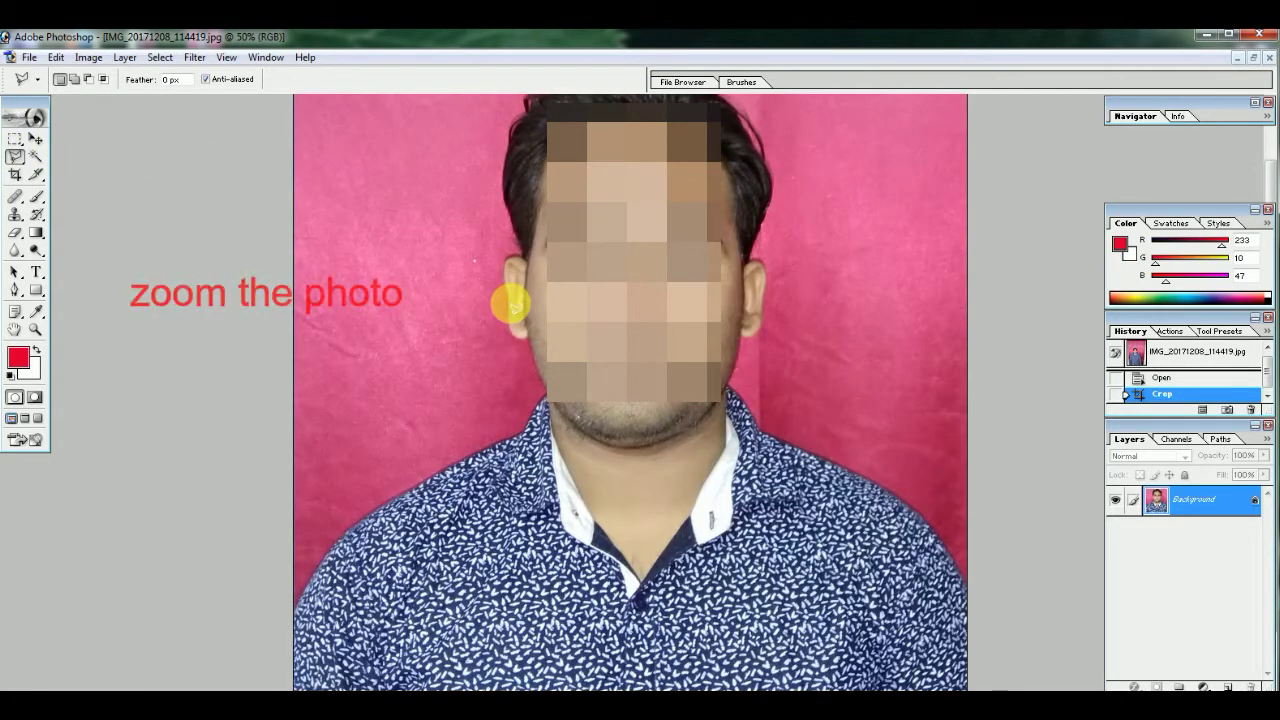
{"action": "left_click_drag", "start_coordinate": [514, 423], "coordinate": [507, 528]}
{"action": "left_click_drag", "start_coordinate": [507, 360], "coordinate": [511, 212]}
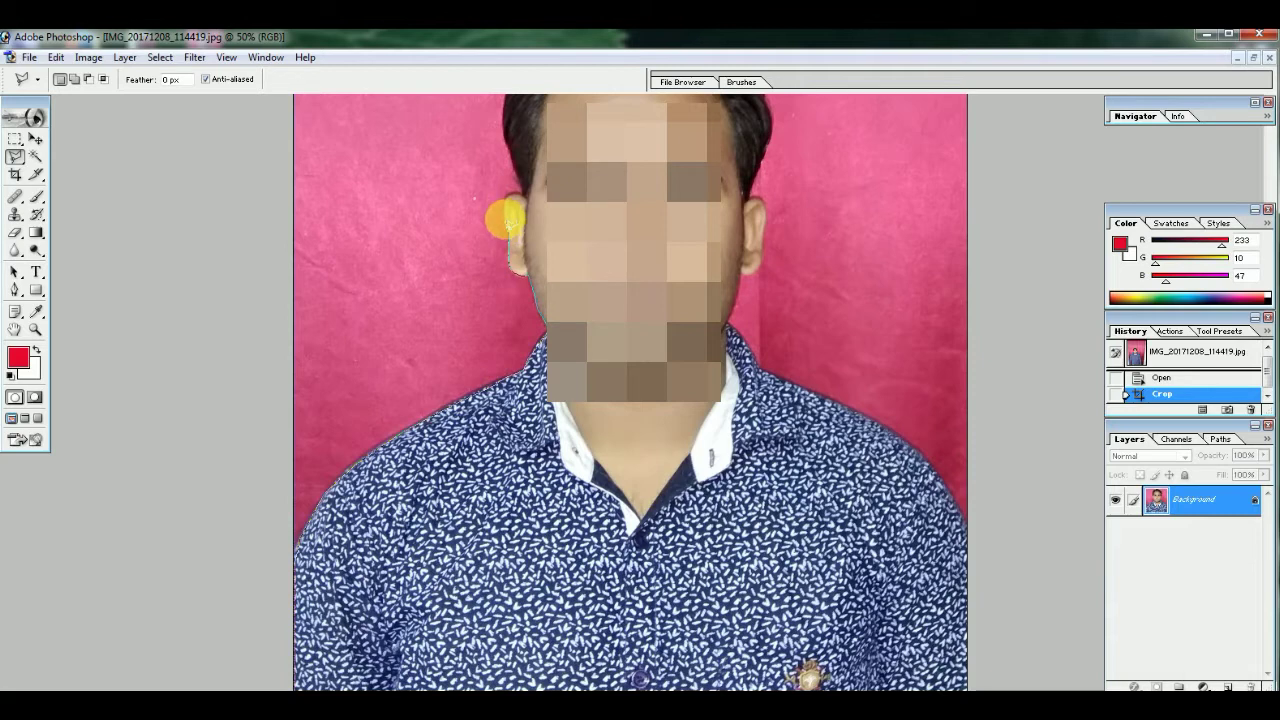
Begin the polygonal lasso outline at the top edge of the hair.
{"action": "scroll", "coordinate": [606, 218], "scroll_direction": "up", "scroll_amount": 2}
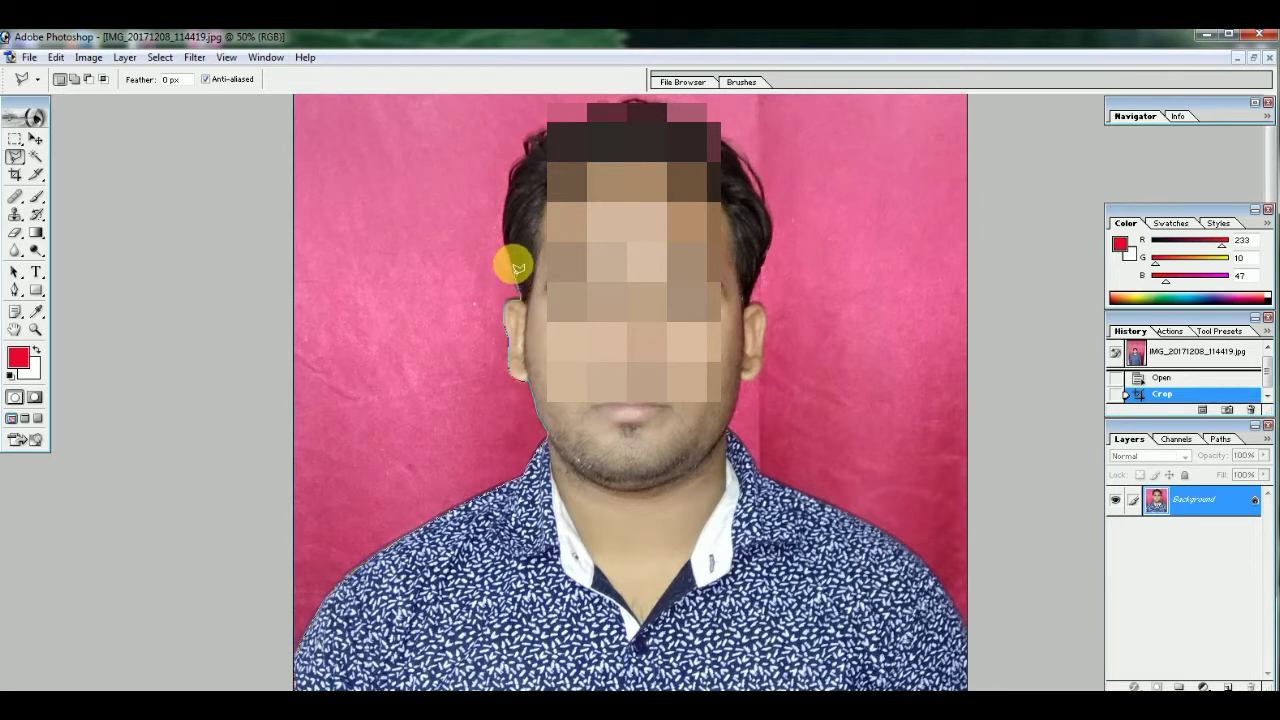
{"action": "left_click", "coordinate": [508, 192]}
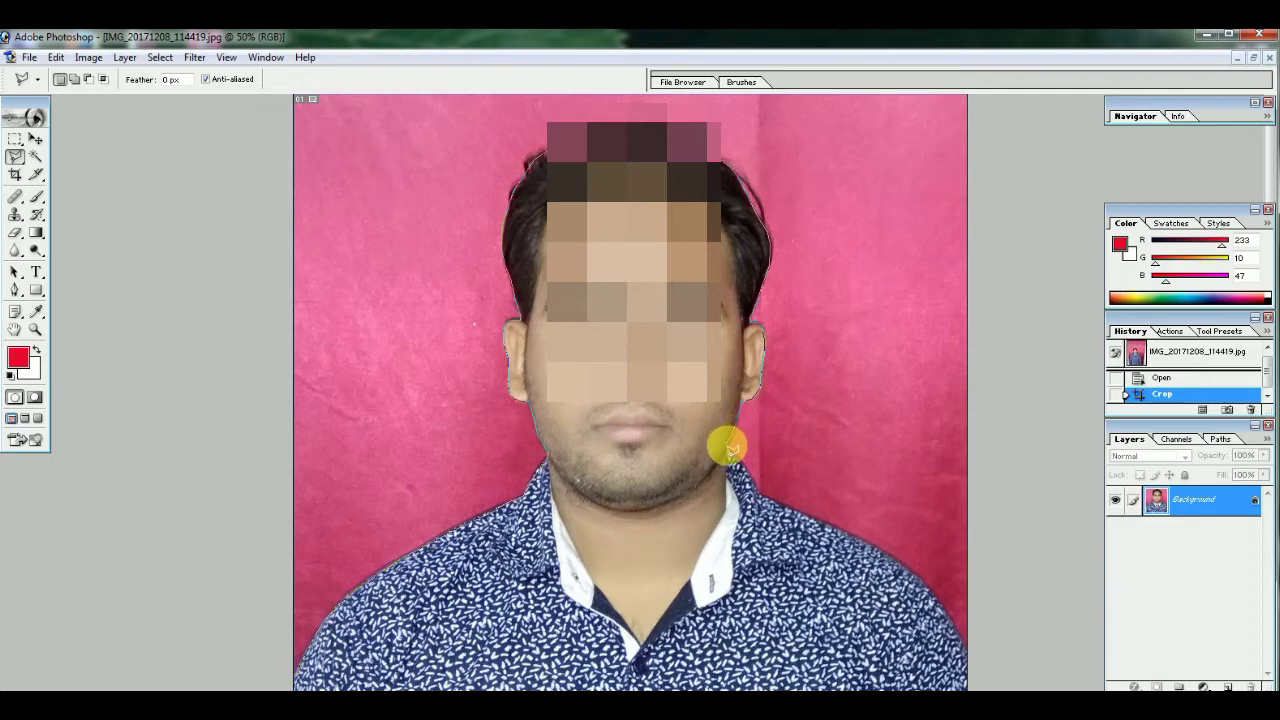
Trace the lasso down around the shoulders and close it into a selection of the person.
{"action": "left_click_drag", "start_coordinate": [700, 414], "coordinate": [720, 365]}
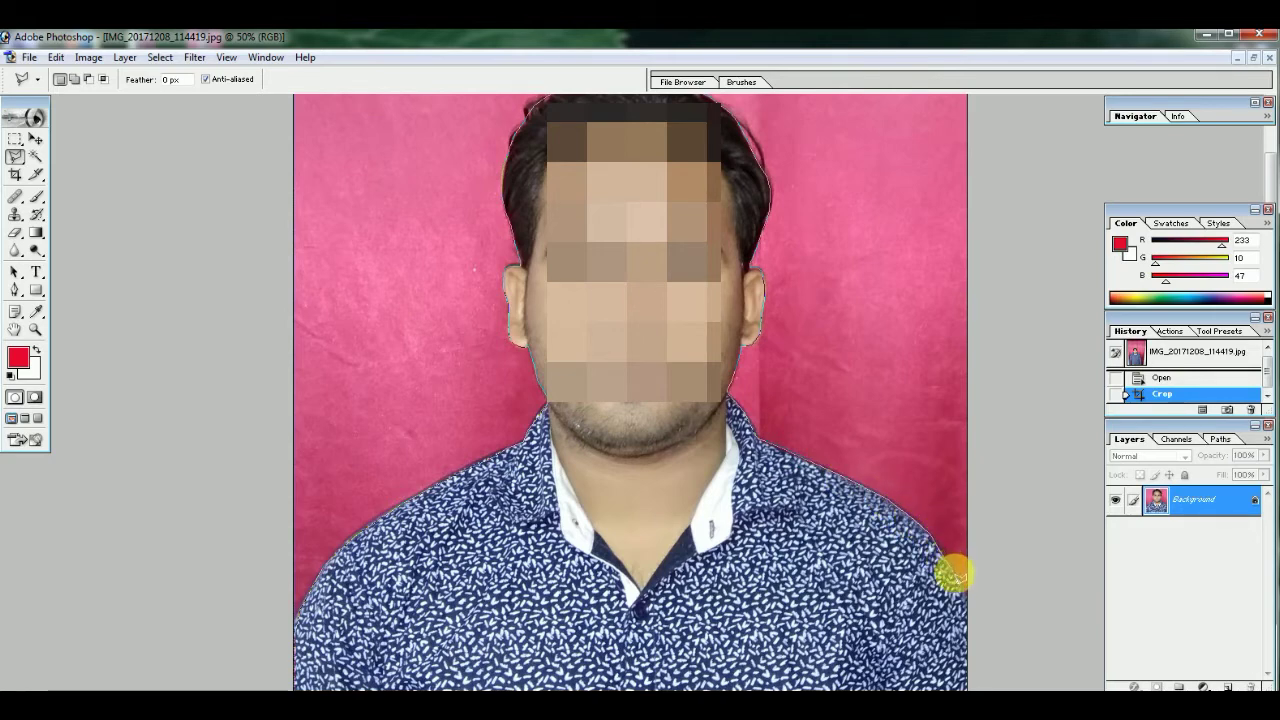
{"action": "scroll", "coordinate": [935, 560], "scroll_direction": "down", "scroll_amount": 2}
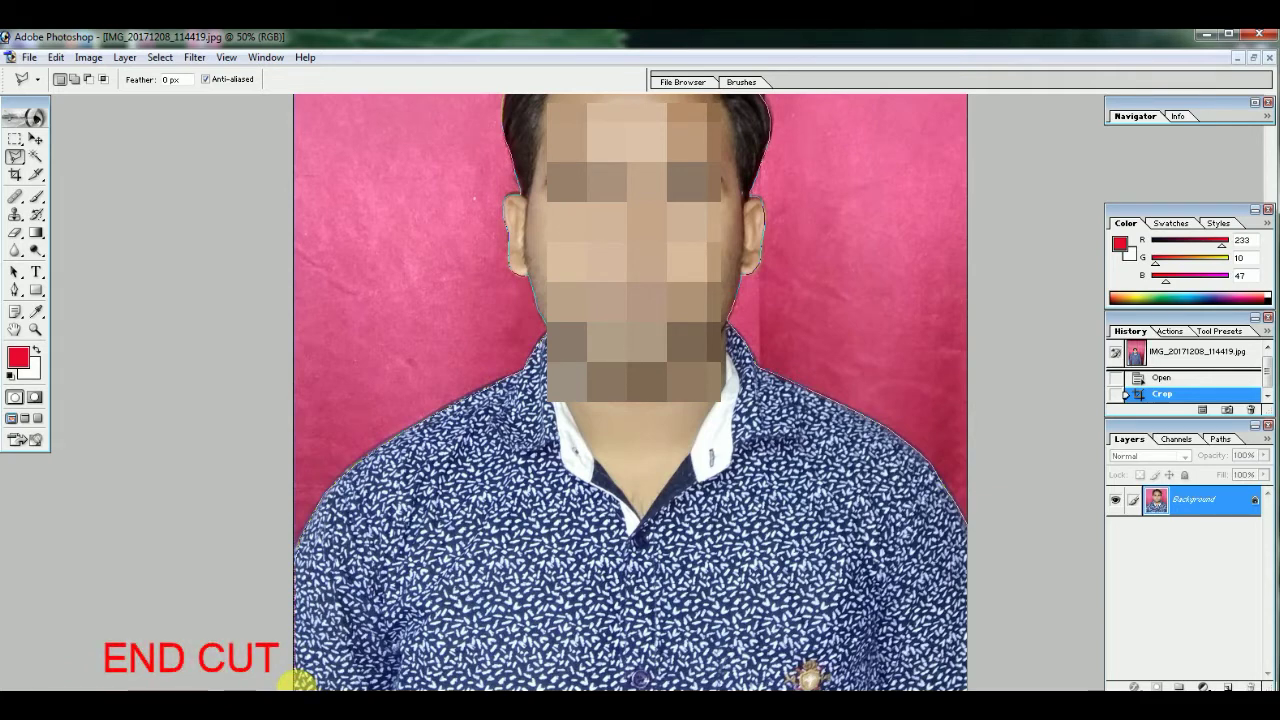
{"action": "left_click", "coordinate": [297, 680]}
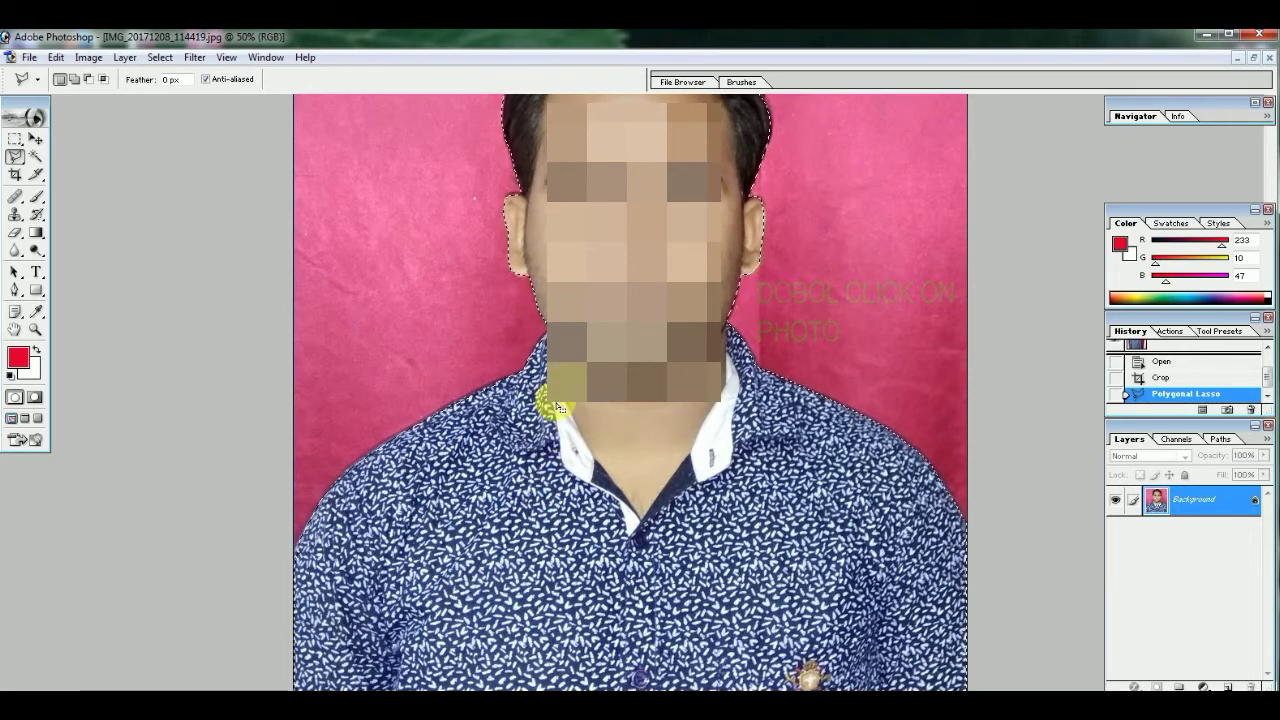
Copy the person onto a new Layer 1 and create a blank 4 x 6 document.
{"action": "key", "text": "ctrl+c"}
{"action": "key", "text": "ctrl+v"}
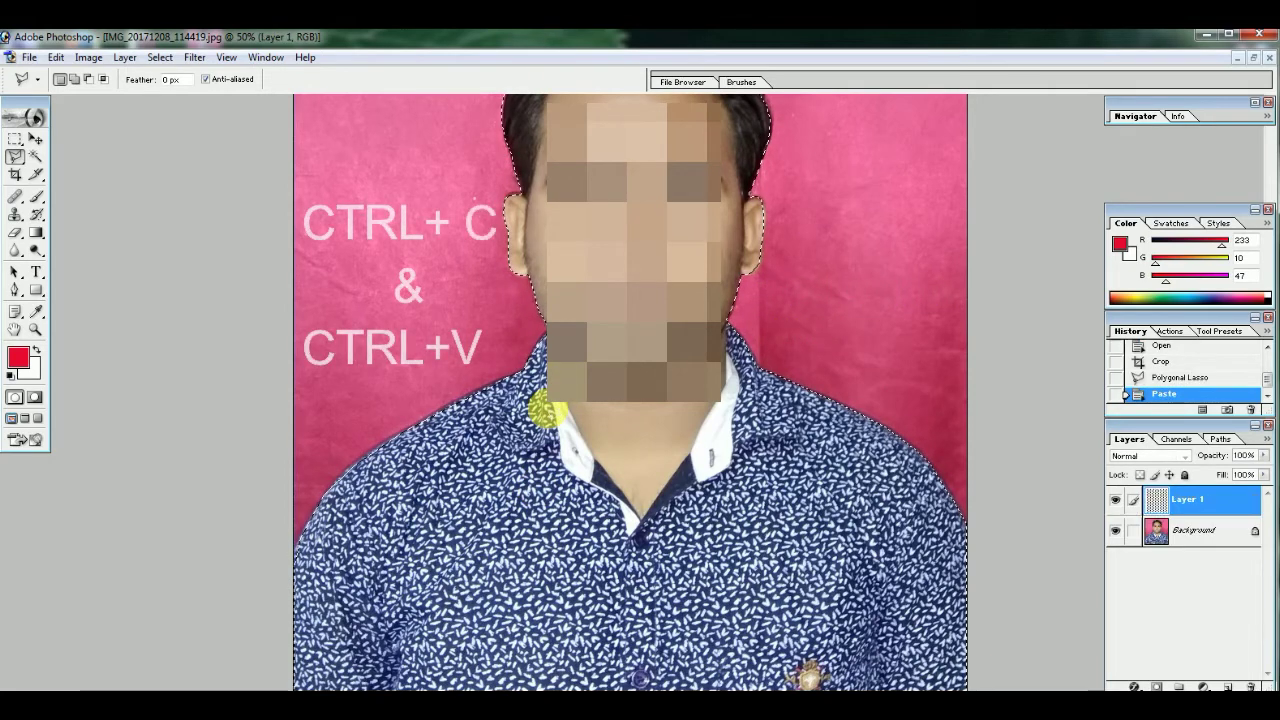
{"action": "left_click", "coordinate": [31, 58]}
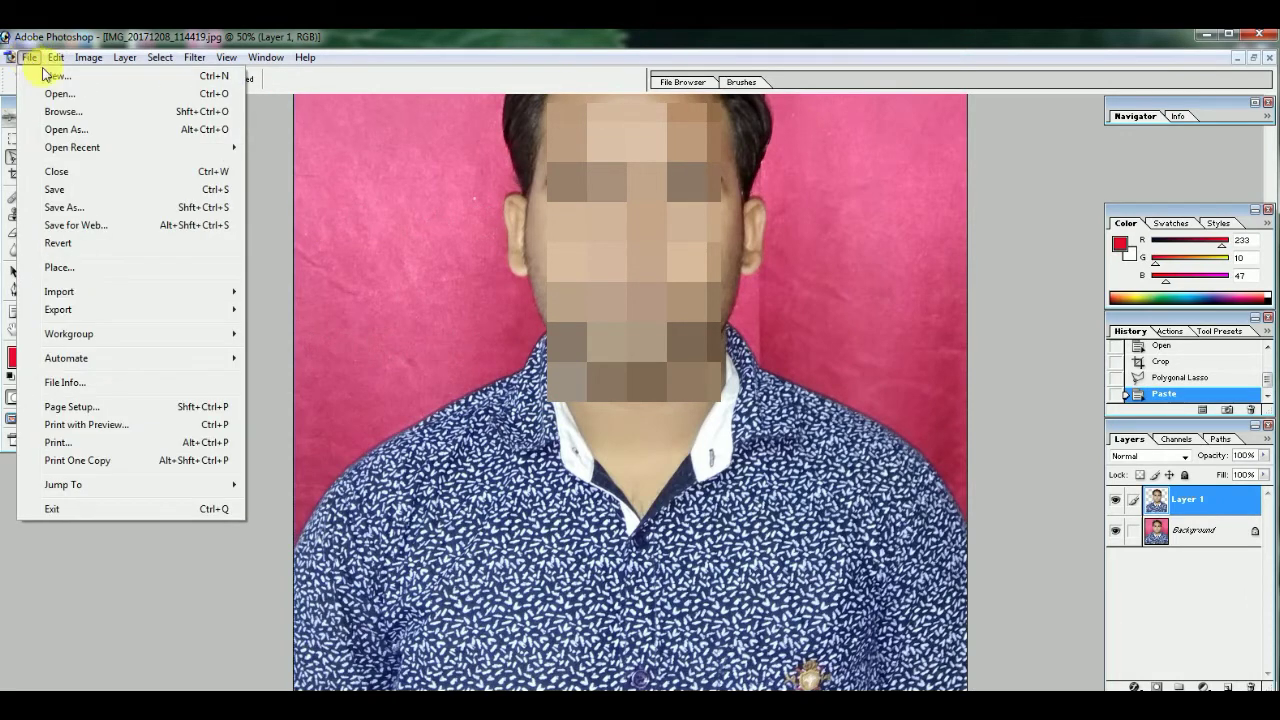
{"action": "left_click", "coordinate": [55, 75]}
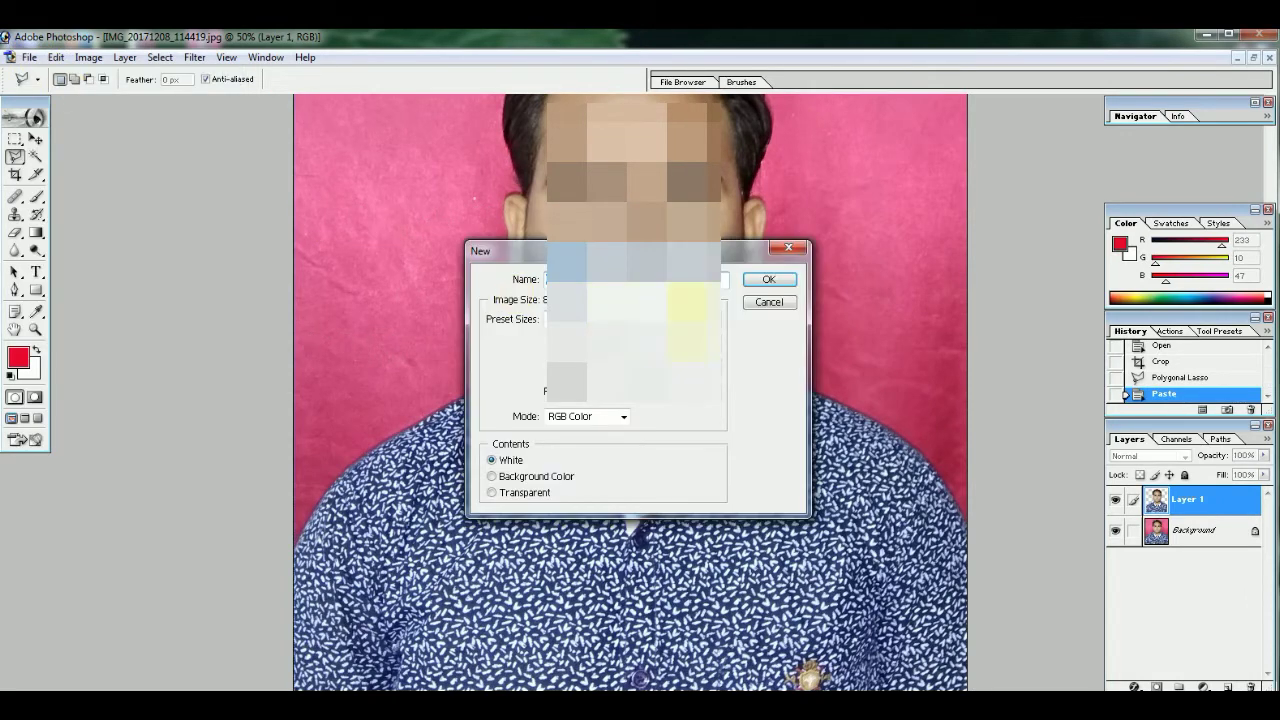
{"action": "left_click", "coordinate": [700, 319]}
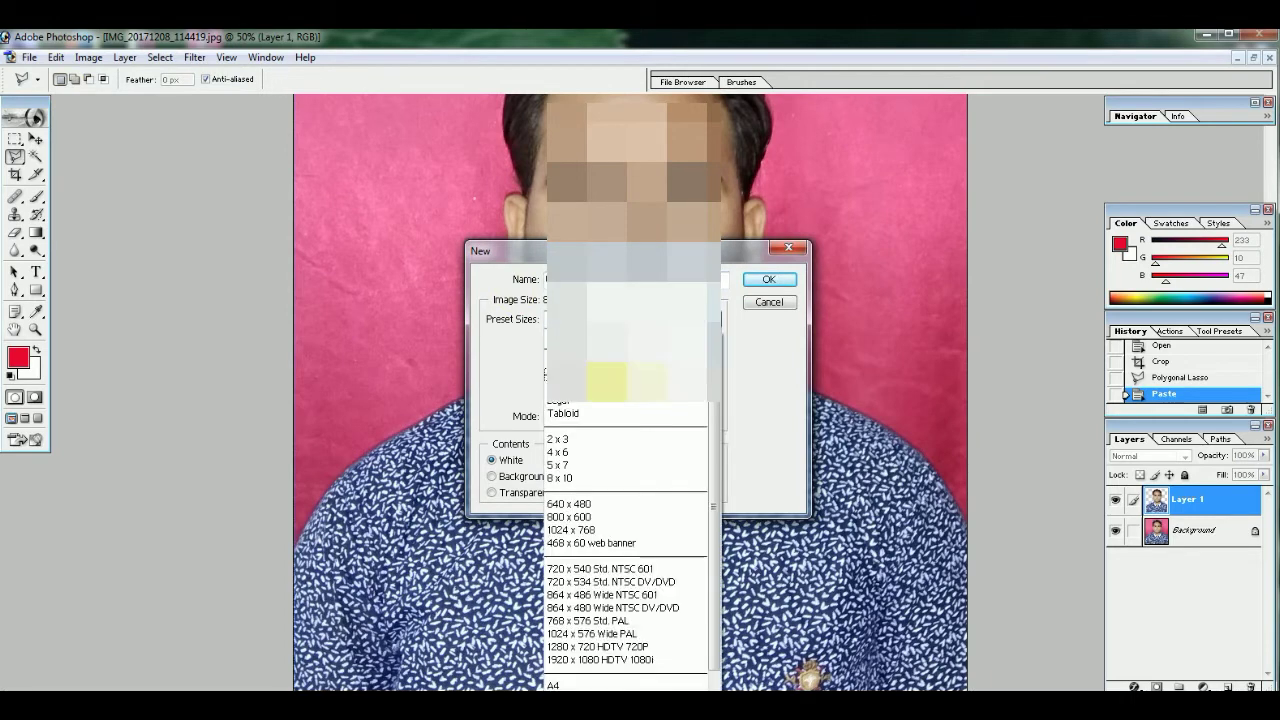
{"action": "left_click", "coordinate": [588, 453]}
{"action": "left_click", "coordinate": [770, 280]}
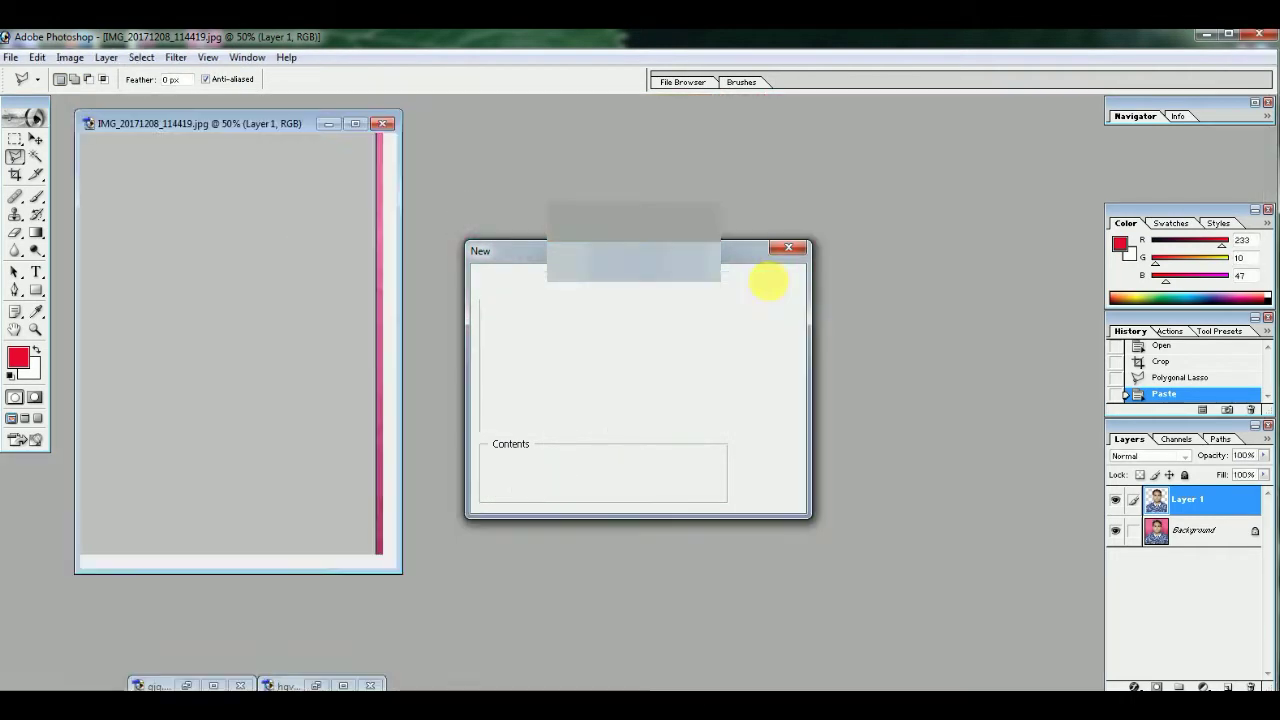
Move the cut-out portrait layer into the new Untitled-1 document and maximize that window.
{"action": "left_click_drag", "start_coordinate": [265, 143], "coordinate": [711, 173]}
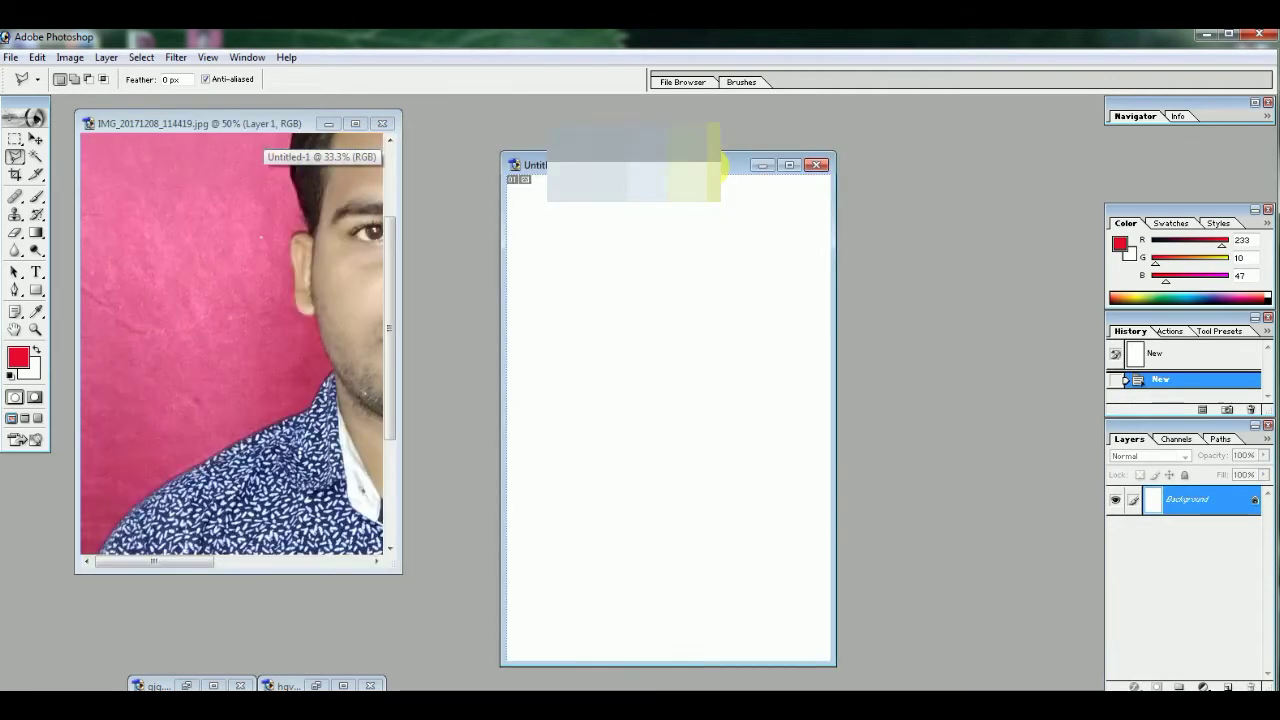
{"action": "left_click", "coordinate": [36, 139]}
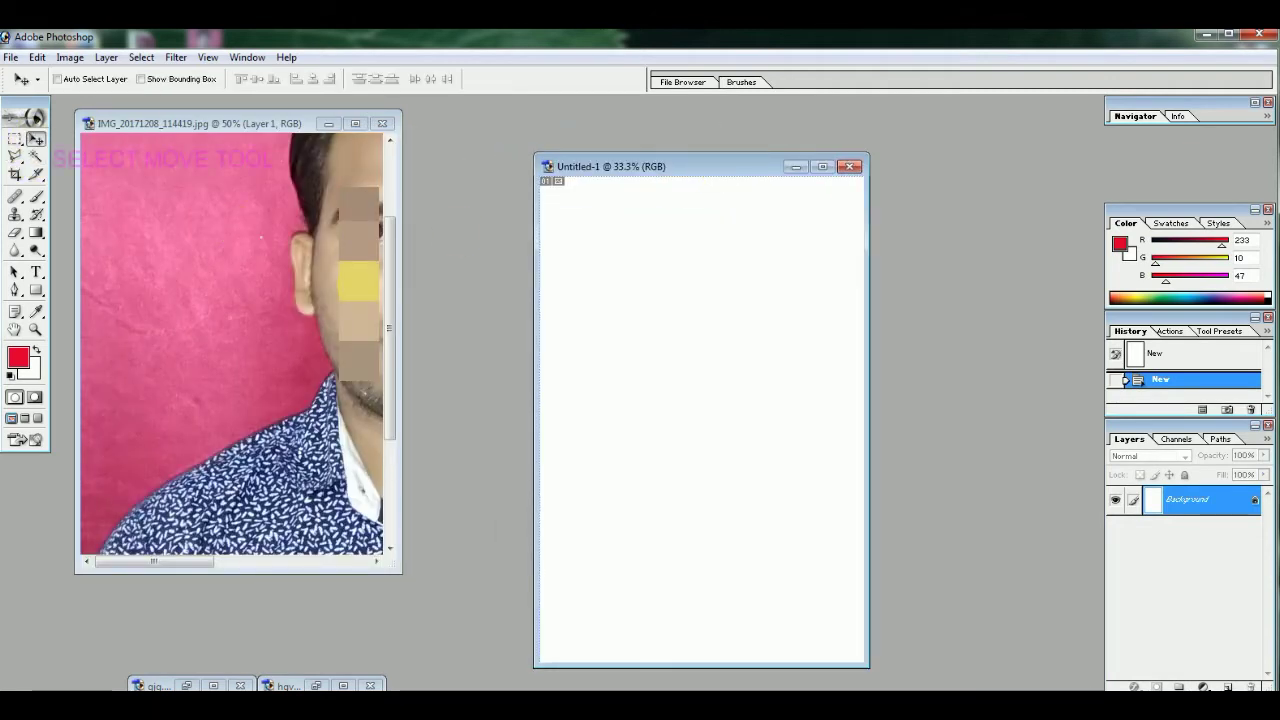
{"action": "left_click_drag", "start_coordinate": [240, 300], "coordinate": [657, 372]}
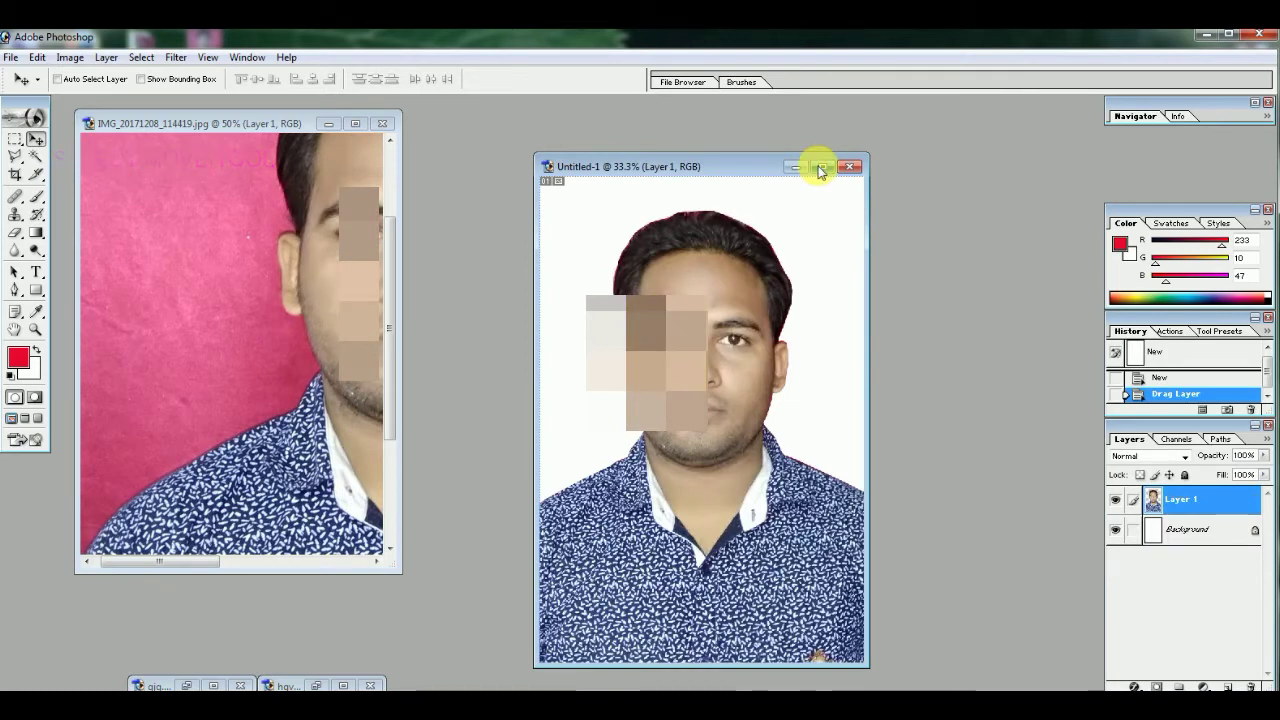
{"action": "left_click", "coordinate": [822, 166]}
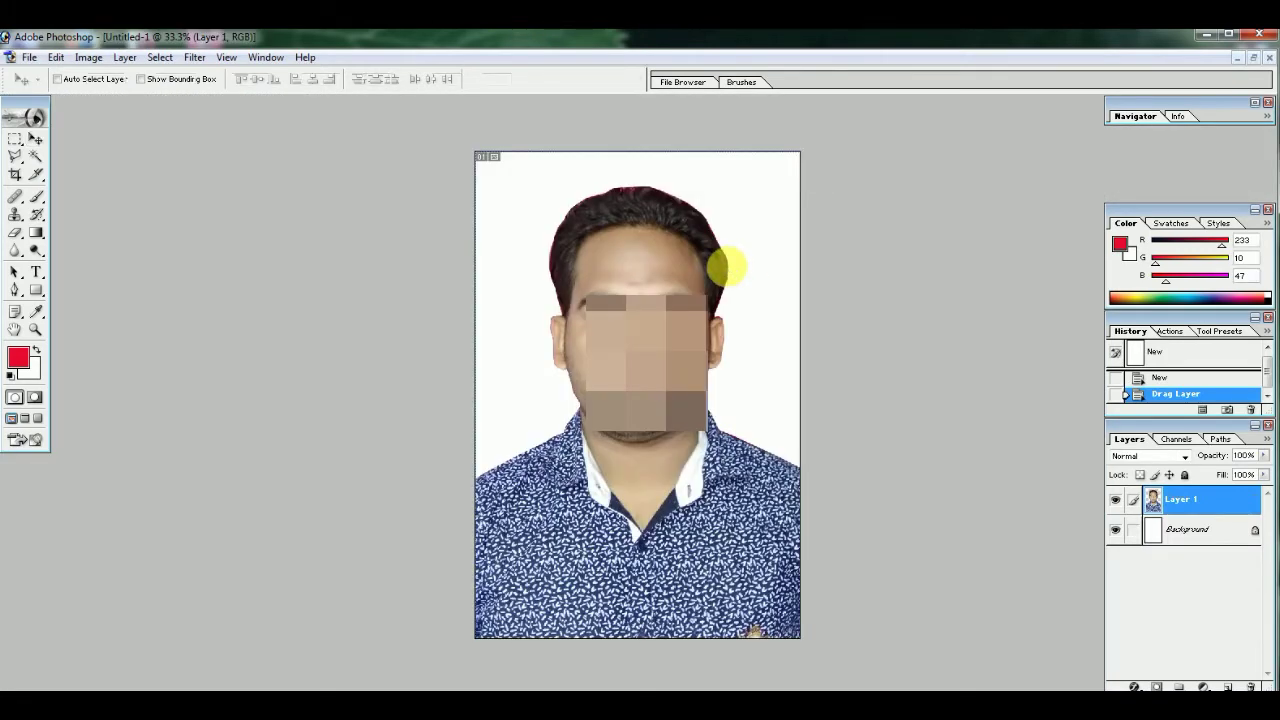
Scale the portrait down to about 26.6% near the page centre.
{"action": "key", "text": "ctrl+t"}
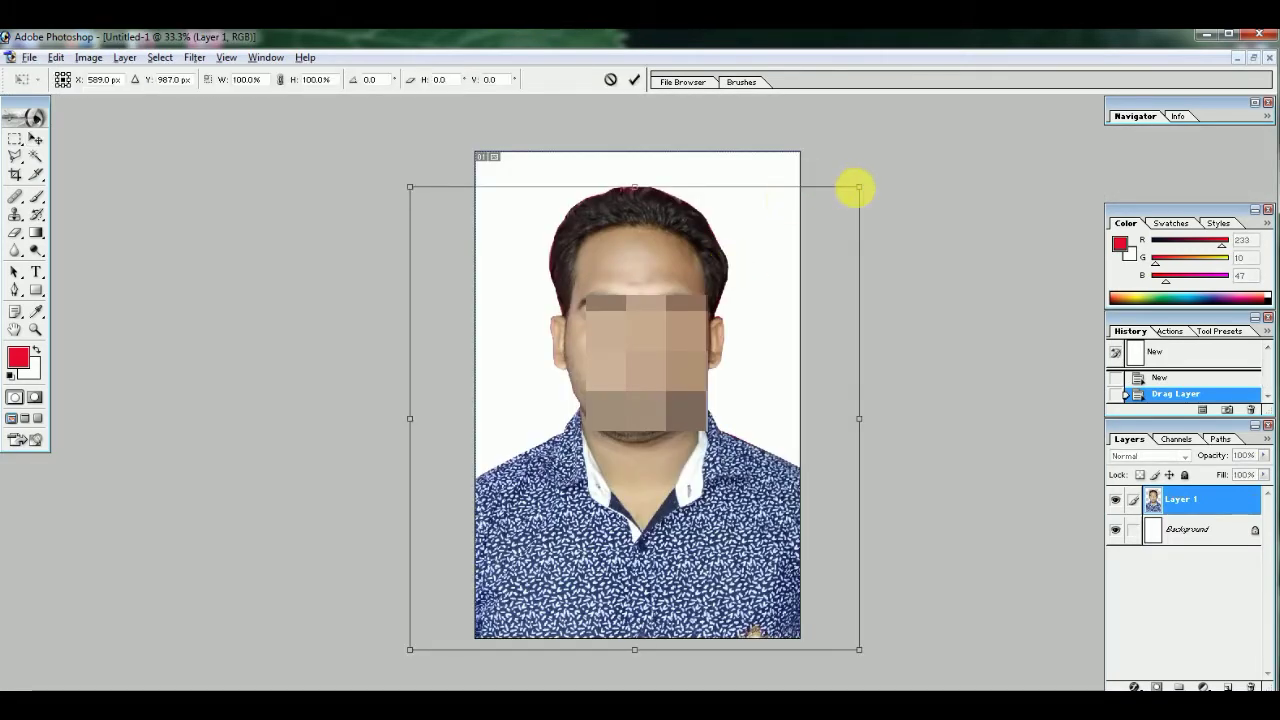
{"action": "left_click_drag", "start_coordinate": [859, 186], "coordinate": [696, 356]}
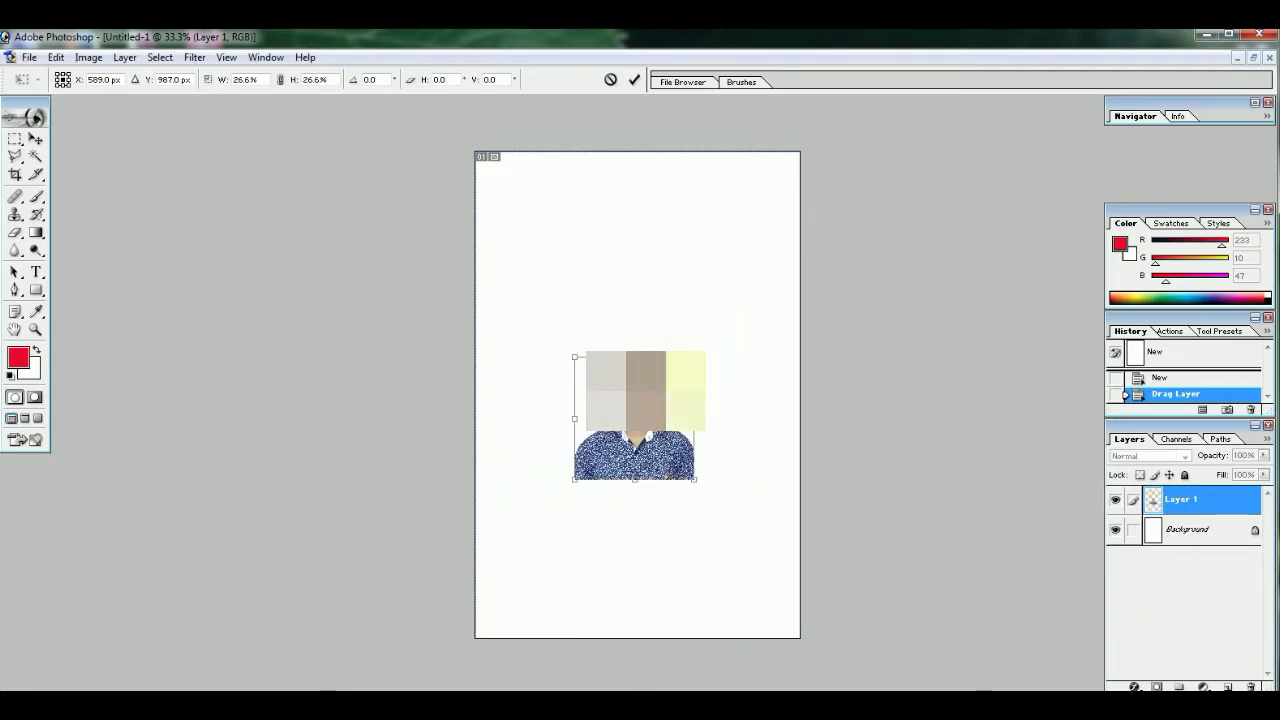
{"action": "key", "text": "Return"}
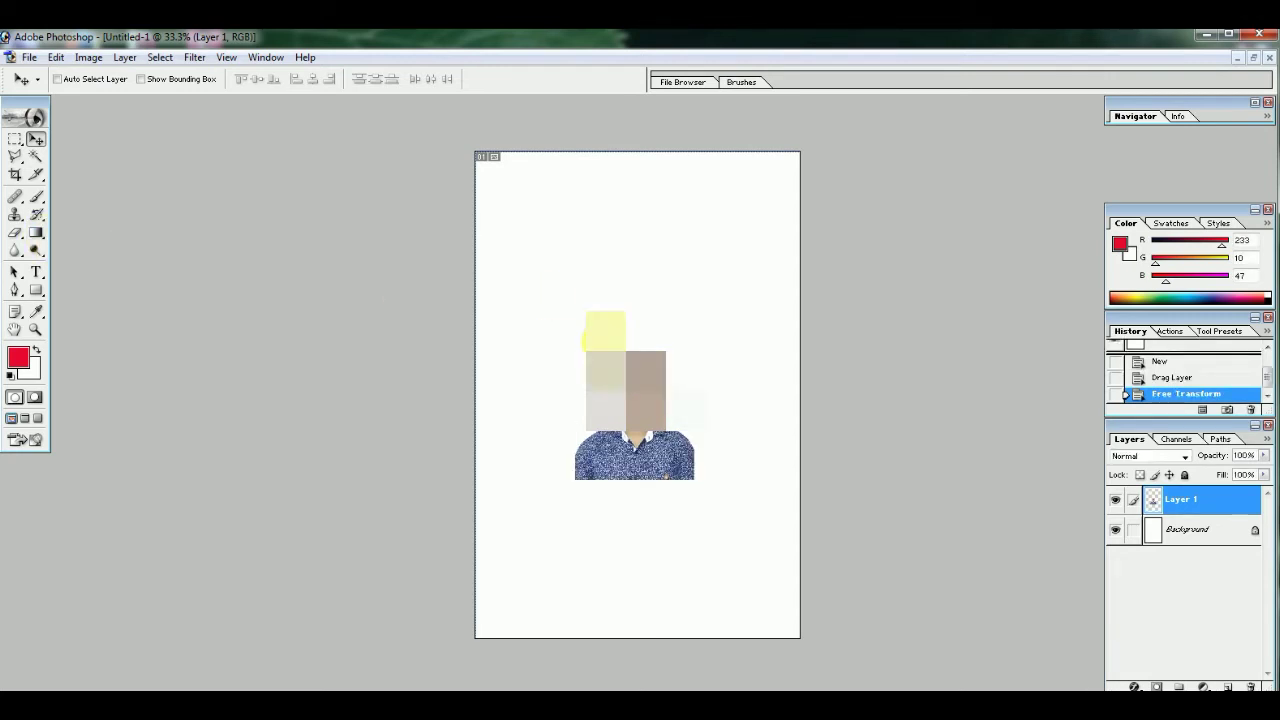
Drag a crop marquee around the small portrait on the white page.
{"action": "left_click", "coordinate": [36, 234]}
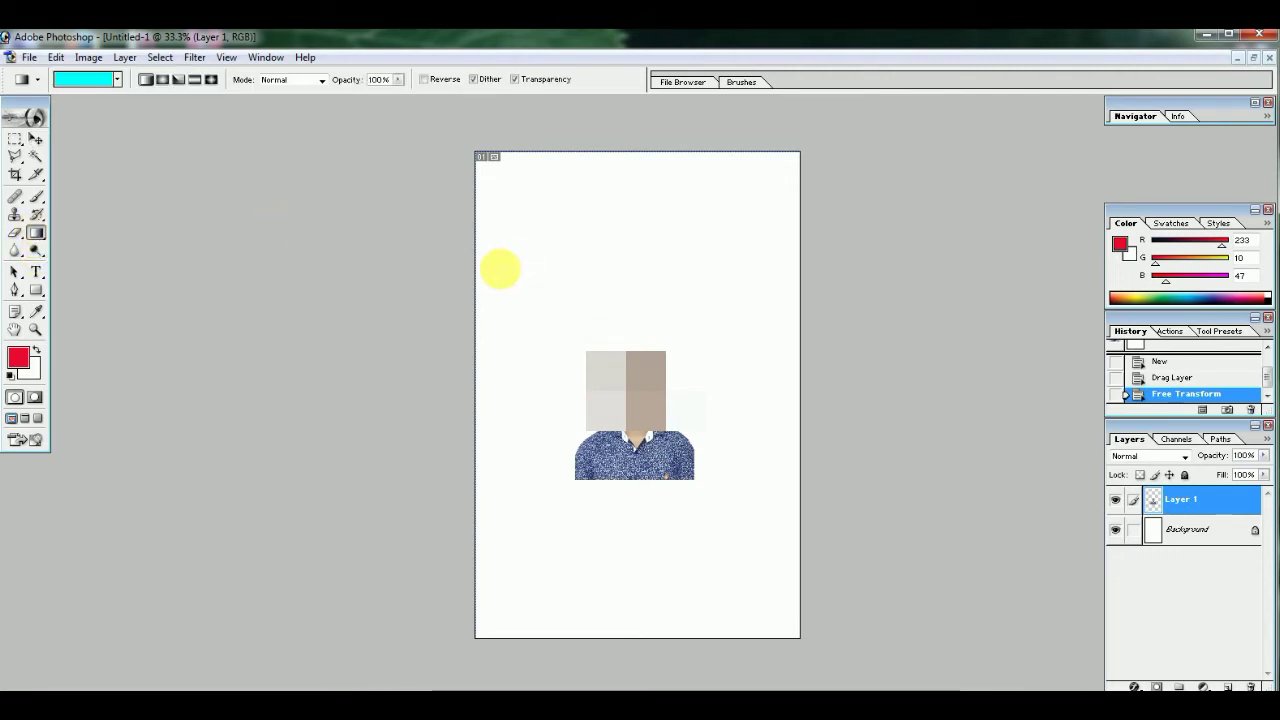
{"action": "left_click", "coordinate": [36, 139]}
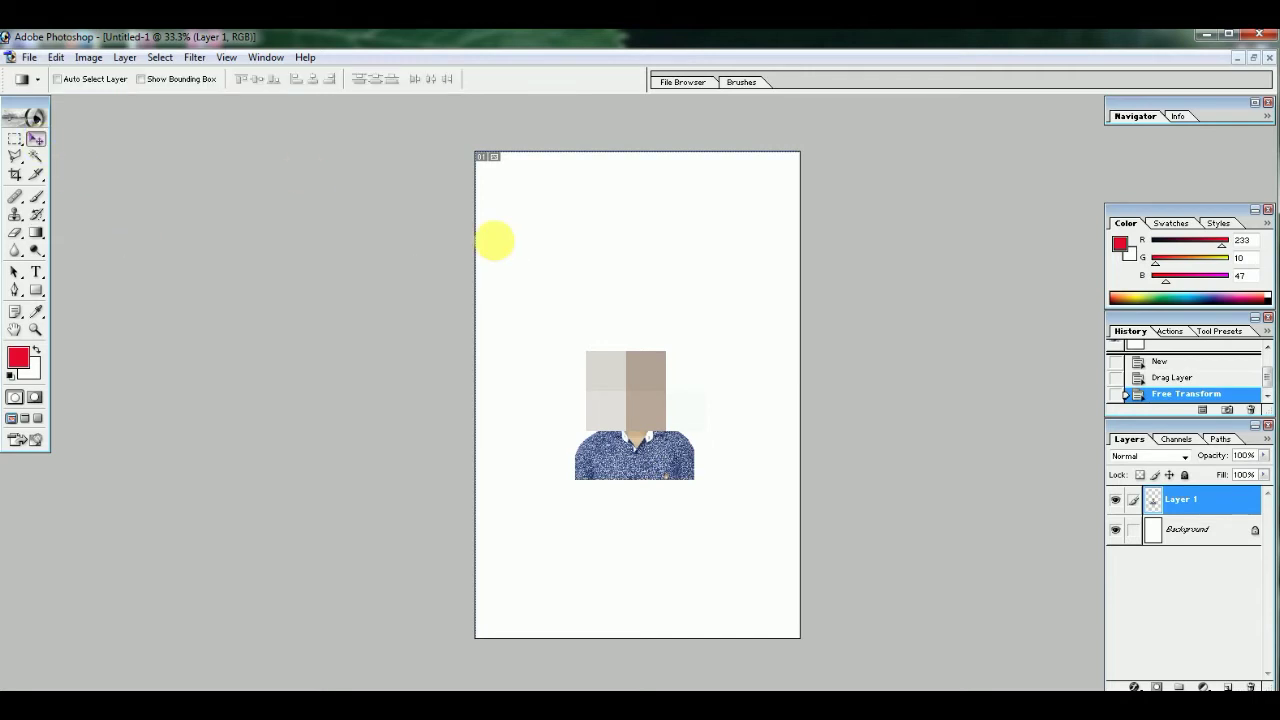
{"action": "left_click", "coordinate": [15, 174]}
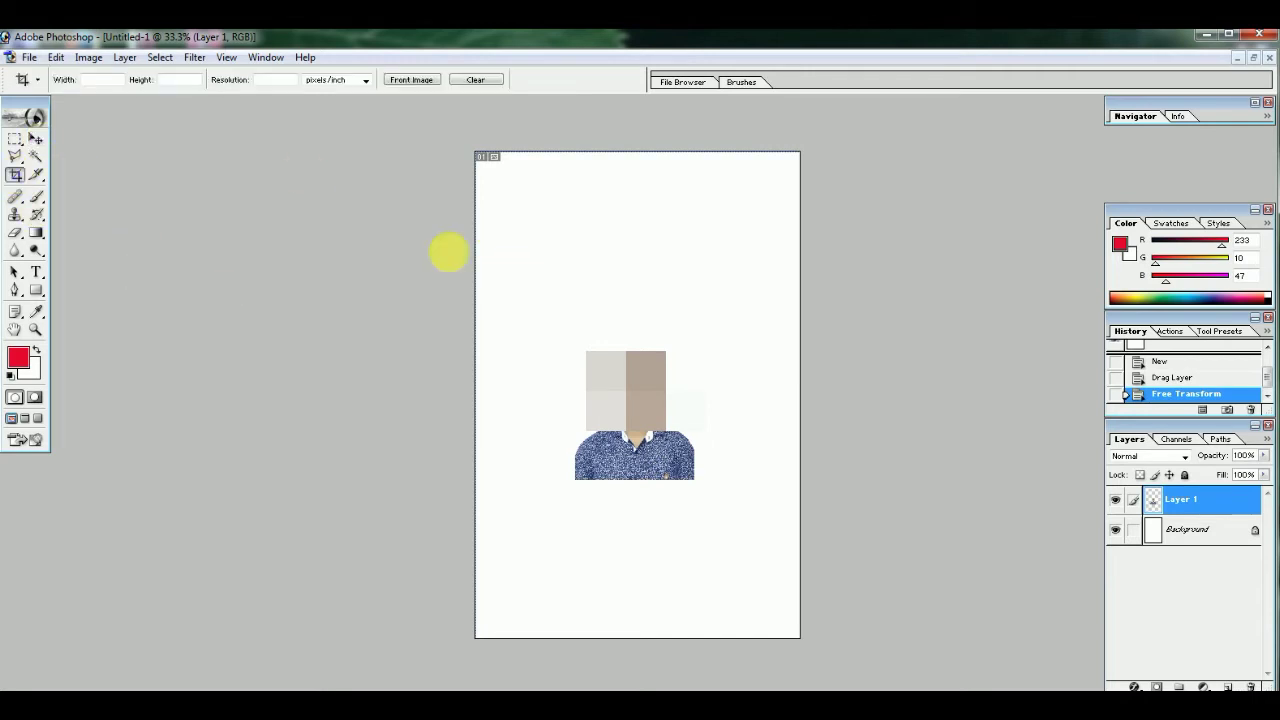
{"action": "left_click_drag", "start_coordinate": [528, 286], "coordinate": [724, 486]}
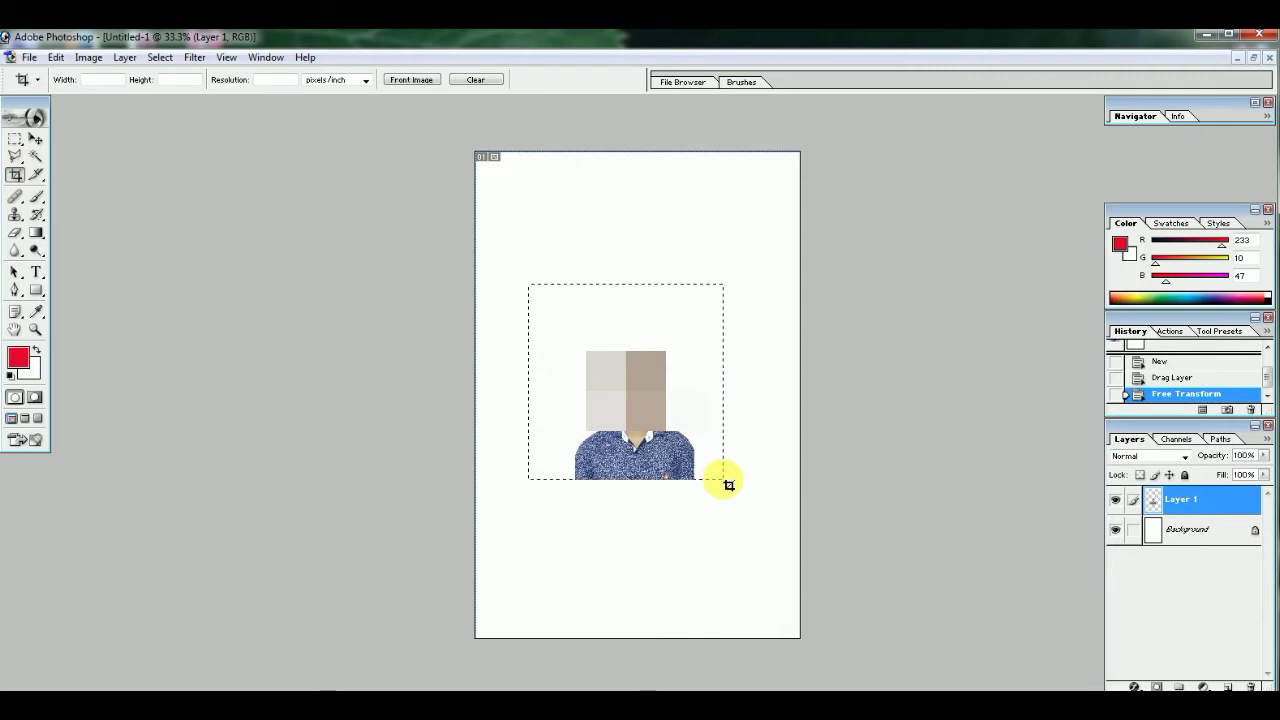
Tighten the crop's left, right and top edges around the figure, apply it, and return to 100% zoom.
{"action": "left_click_drag", "start_coordinate": [528, 382], "coordinate": [579, 387]}
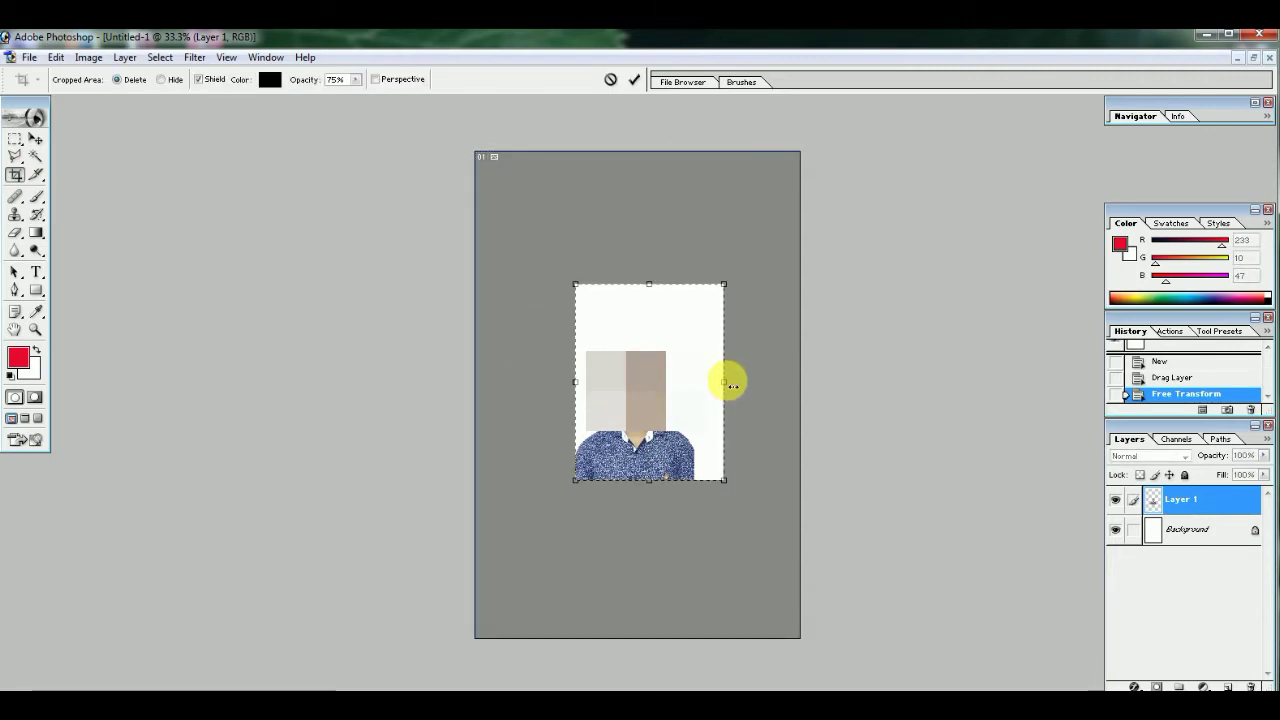
{"action": "left_click_drag", "start_coordinate": [724, 382], "coordinate": [706, 384]}
{"action": "left_click_drag", "start_coordinate": [655, 285], "coordinate": [648, 326]}
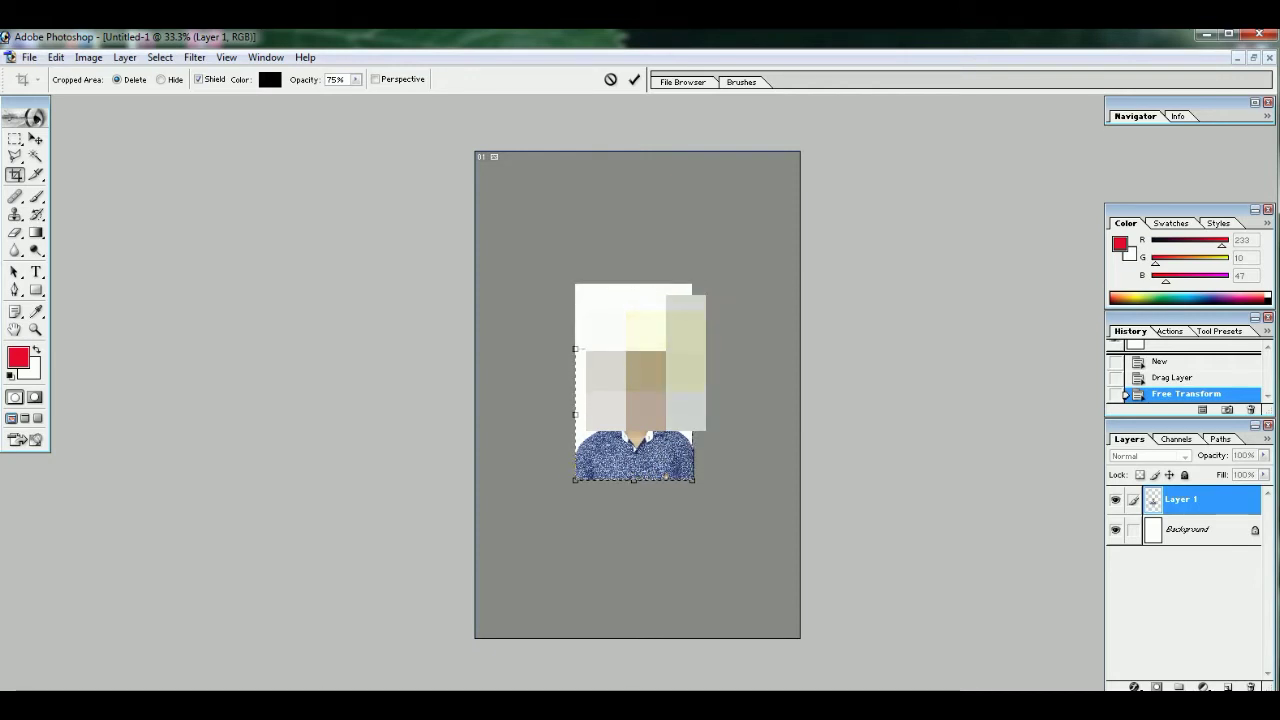
{"action": "key", "text": "Return"}
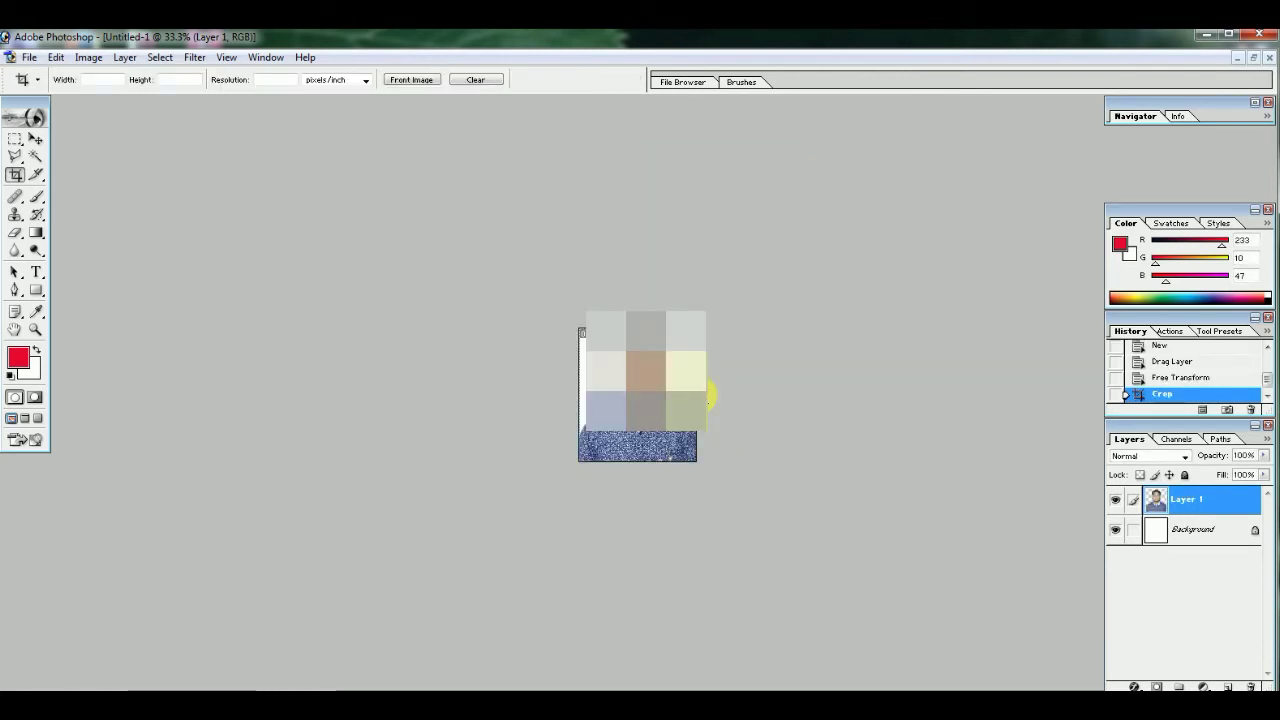
{"action": "key", "text": "ctrl+plus"}
{"action": "key", "text": "ctrl+plus"}
{"action": "key", "text": "ctrl+plus"}
{"action": "key", "text": "ctrl+plus"}
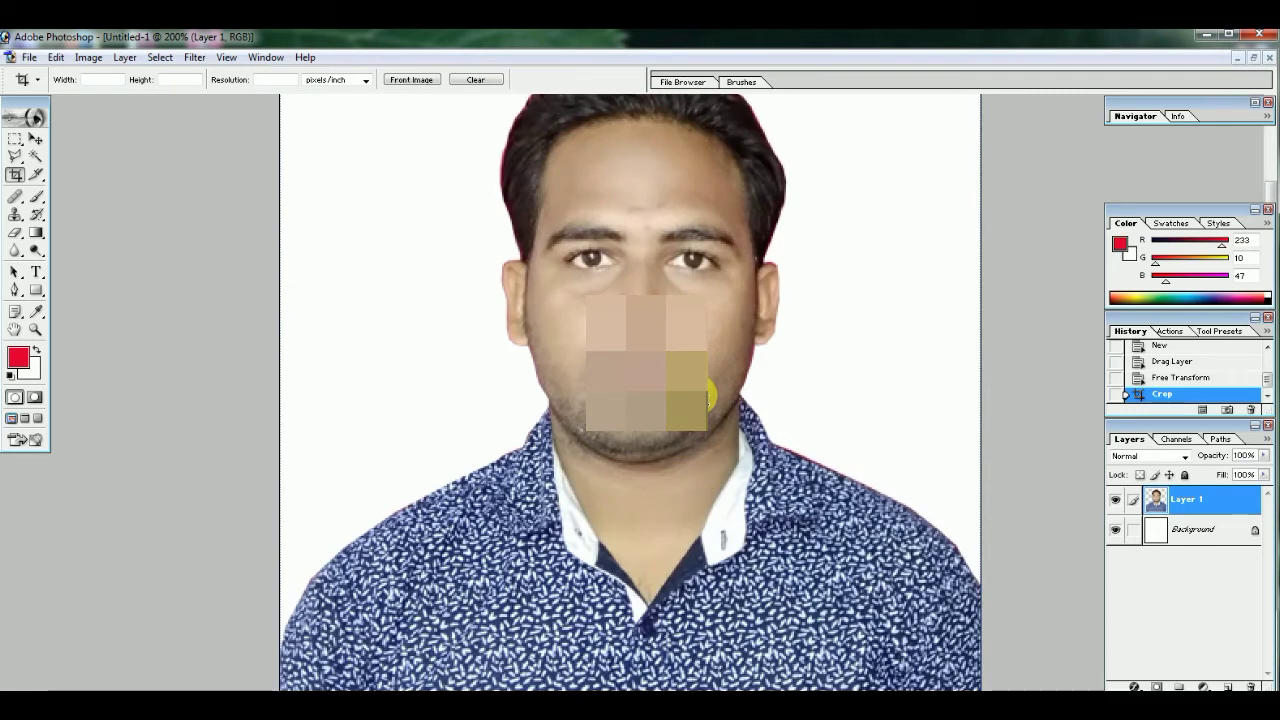
{"action": "key", "text": "ctrl+minus"}
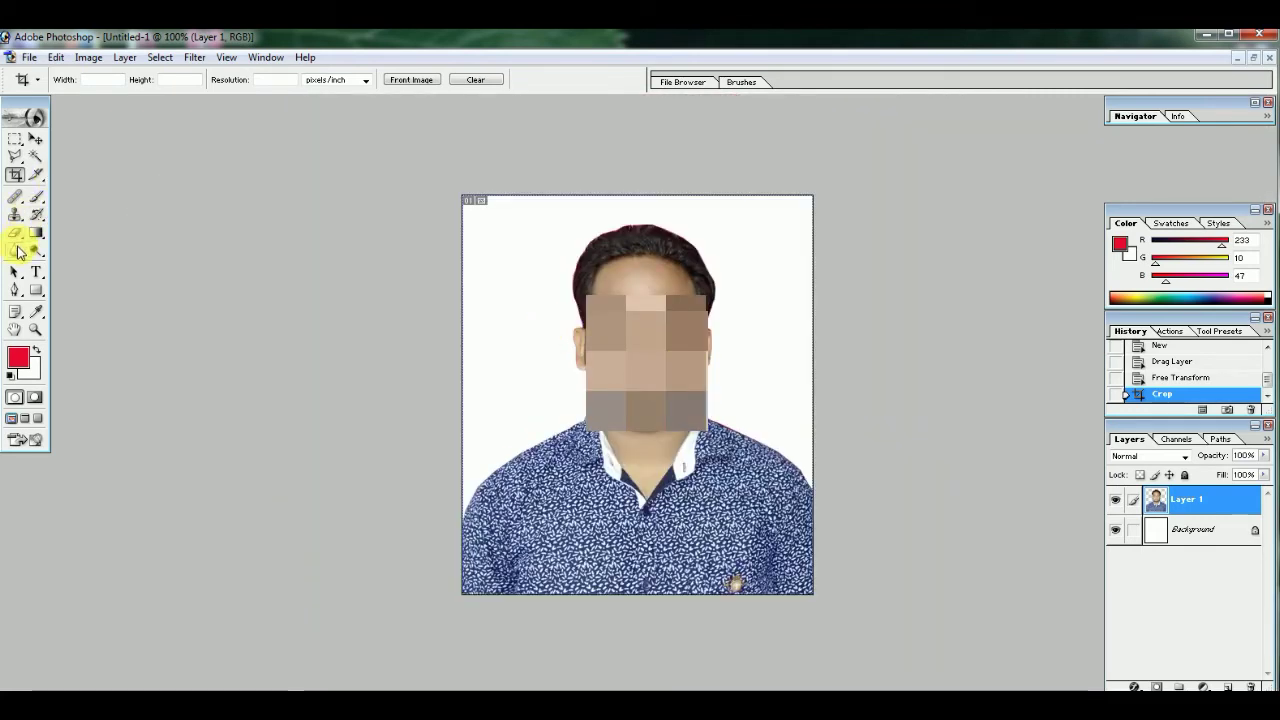
Blur the portrait's edges, then darken the hair edges with a size-40 Burn brush.
{"action": "left_click", "coordinate": [15, 250]}
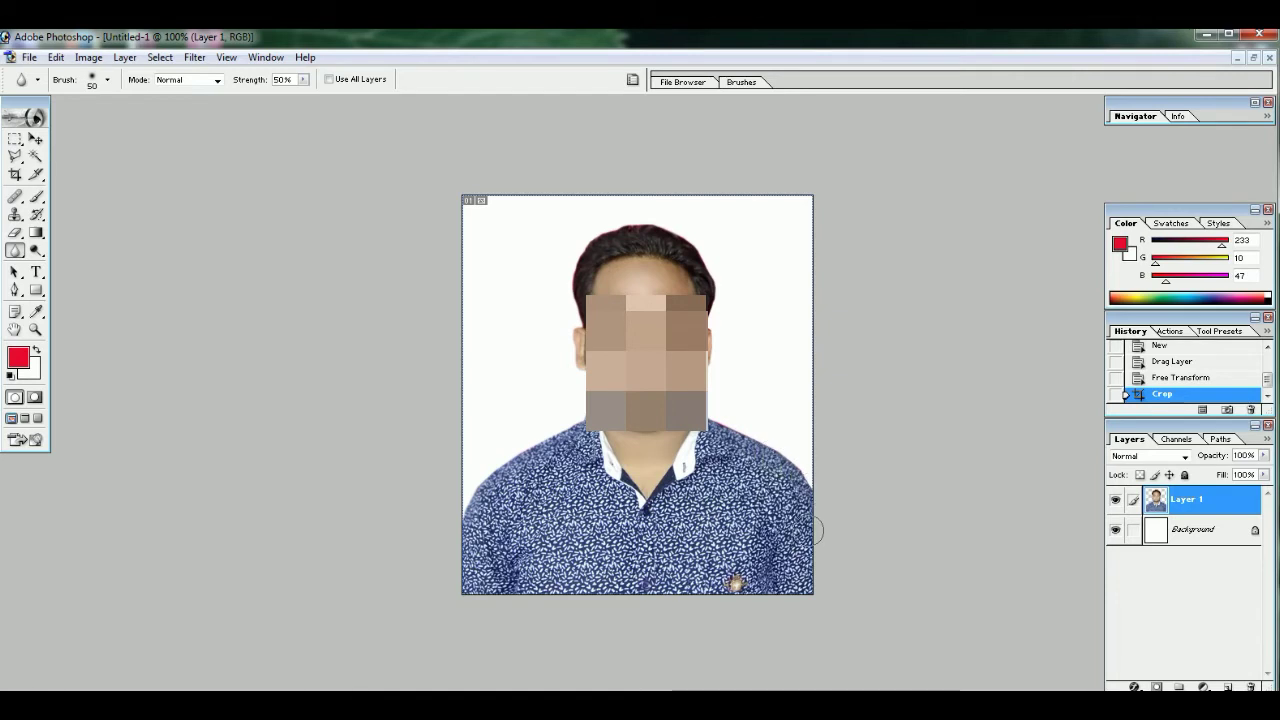
{"action": "left_click_drag", "start_coordinate": [816, 531], "coordinate": [816, 533]}
{"action": "left_click", "coordinate": [37, 250]}
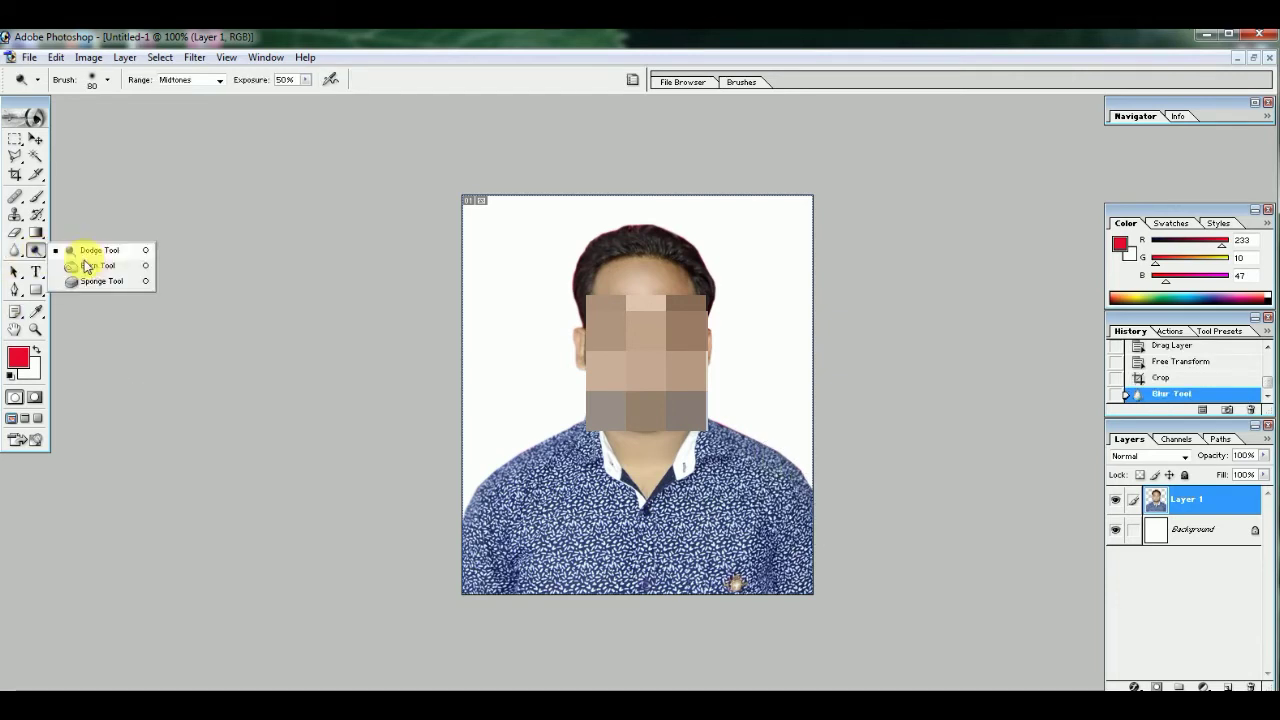
{"action": "left_click", "coordinate": [95, 266]}
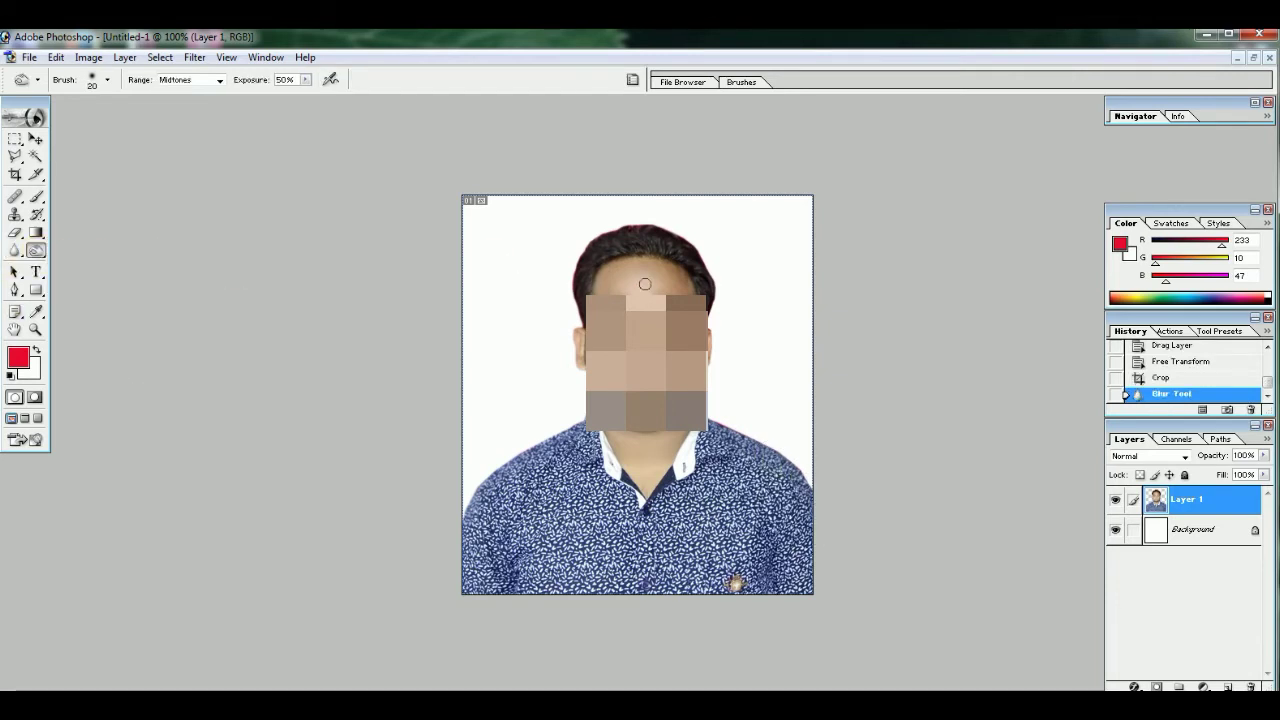
{"action": "key", "text": "bracketright"}
{"action": "key", "text": "bracketleft"}
{"action": "left_click_drag", "start_coordinate": [629, 231], "coordinate": [670, 232]}
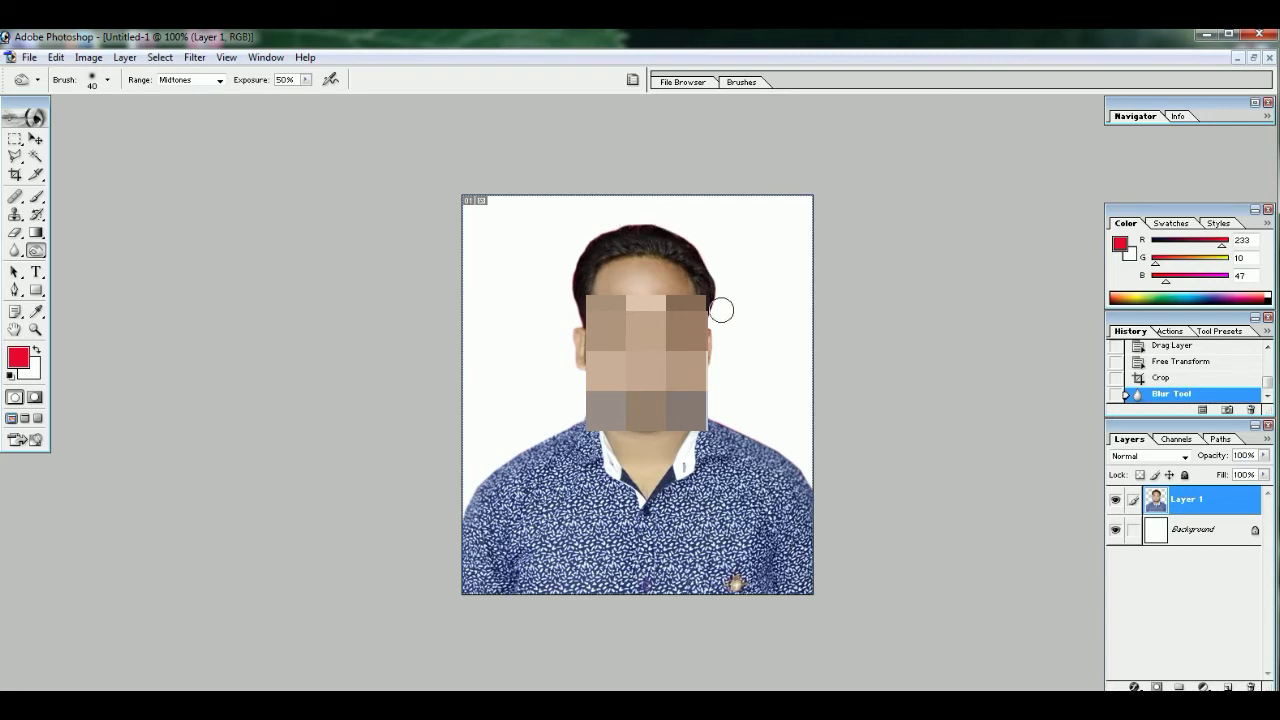
{"action": "left_click_drag", "start_coordinate": [721, 311], "coordinate": [721, 315]}
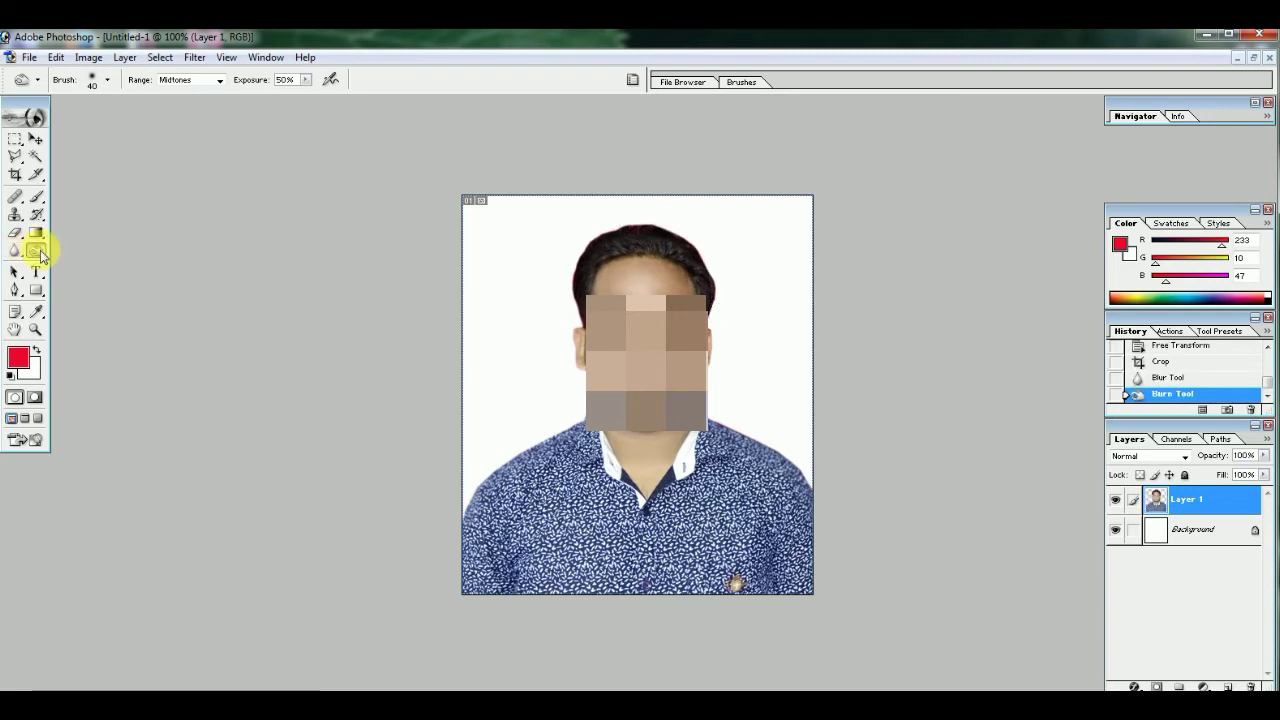
Apply a Levels adjustment with input levels 2, 1.04 and 243 to the portrait.
{"action": "left_click", "coordinate": [88, 57]}
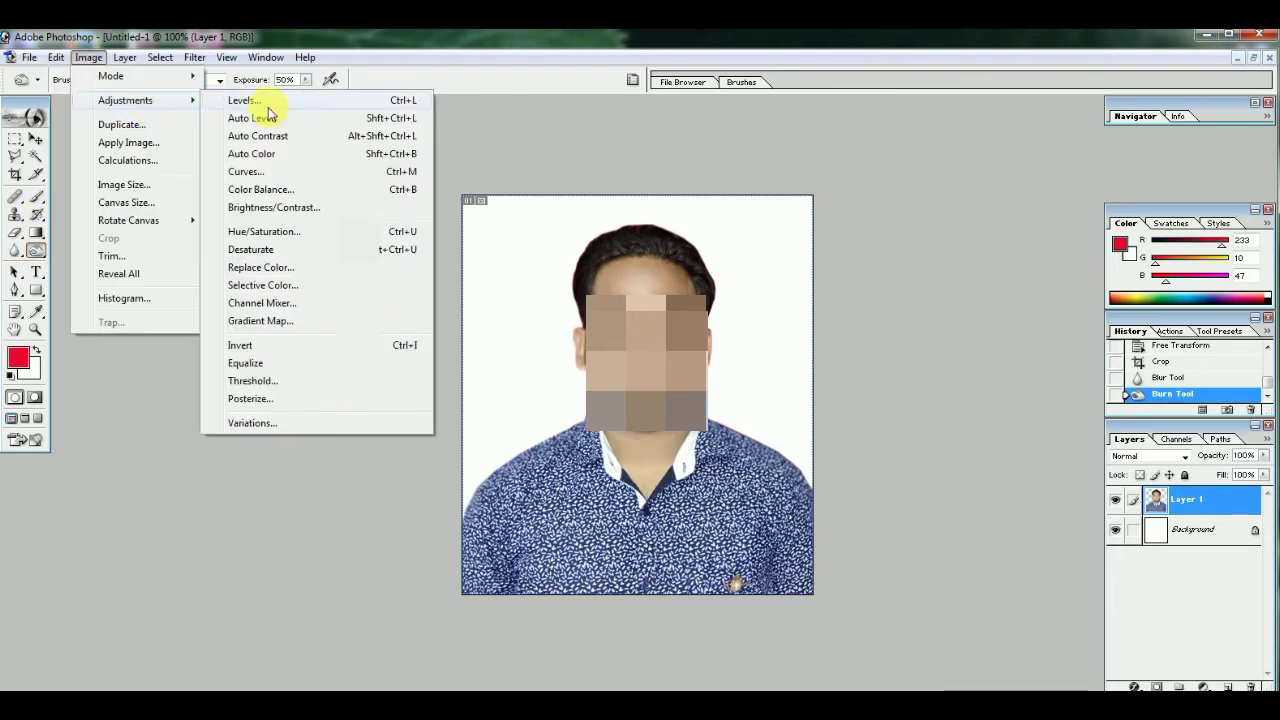
{"action": "left_click", "coordinate": [278, 84]}
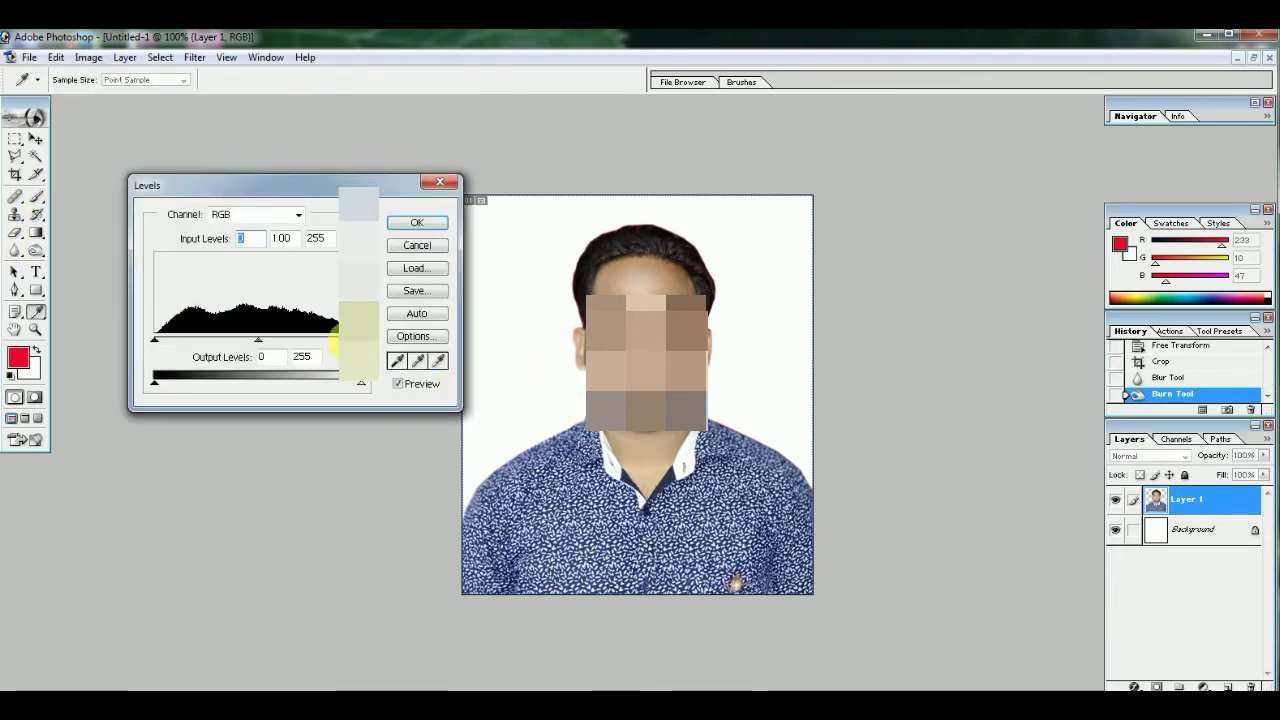
{"action": "left_click_drag", "start_coordinate": [358, 340], "coordinate": [351, 340]}
{"action": "left_click", "coordinate": [345, 342]}
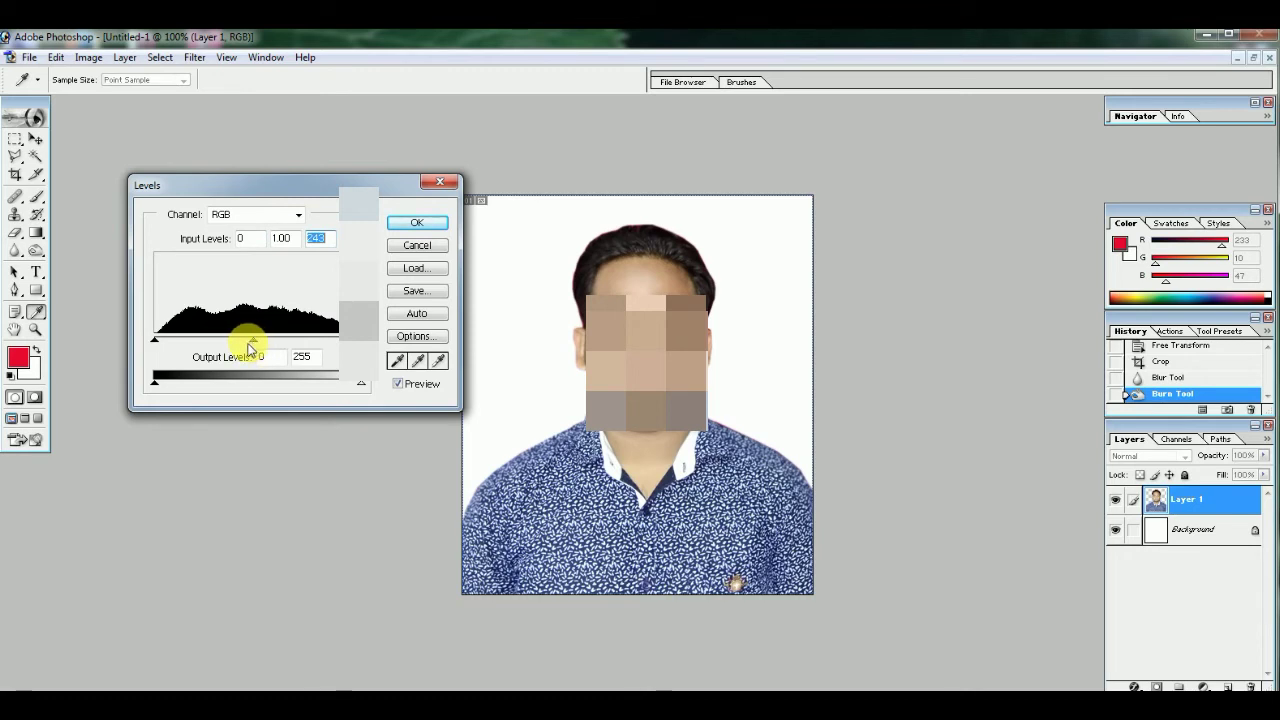
{"action": "left_click_drag", "start_coordinate": [252, 341], "coordinate": [247, 342]}
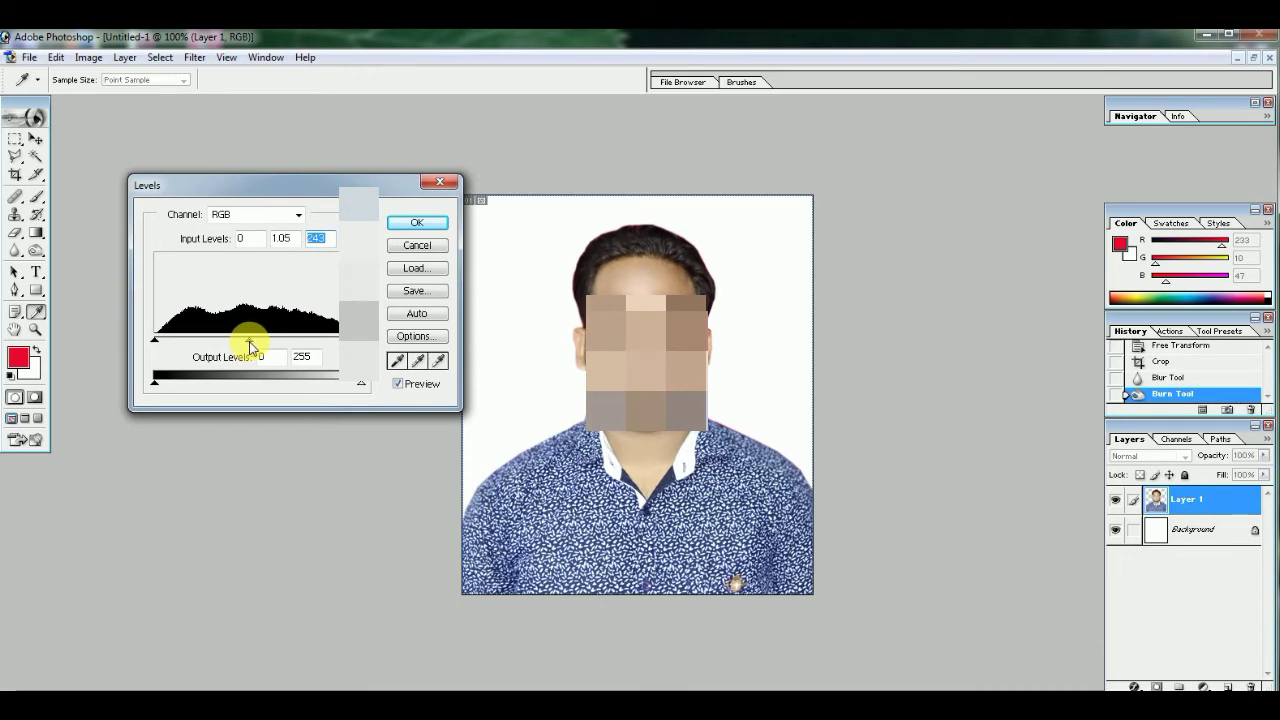
{"action": "left_click", "coordinate": [251, 343]}
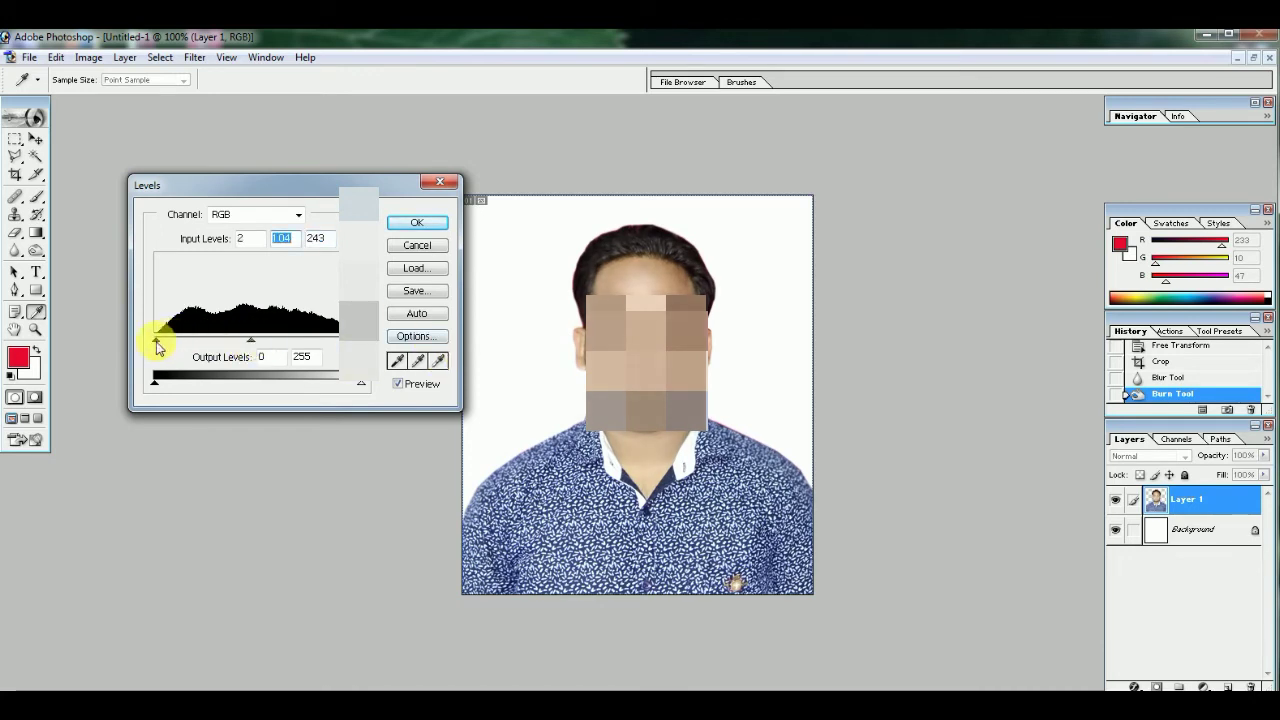
{"action": "left_click", "coordinate": [416, 222]}
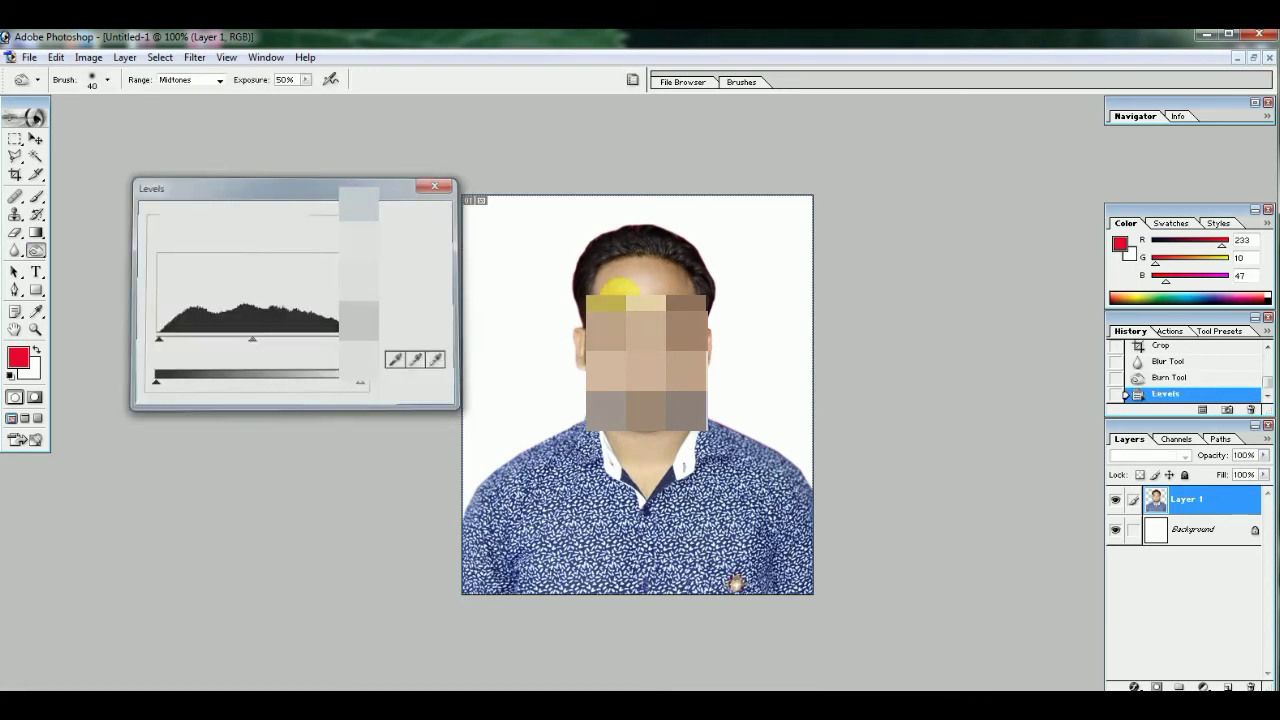
Switch to the Dodge Tool and lighten the hair edge, ear and neck/collar with three strokes.
{"action": "left_click", "coordinate": [37, 249]}
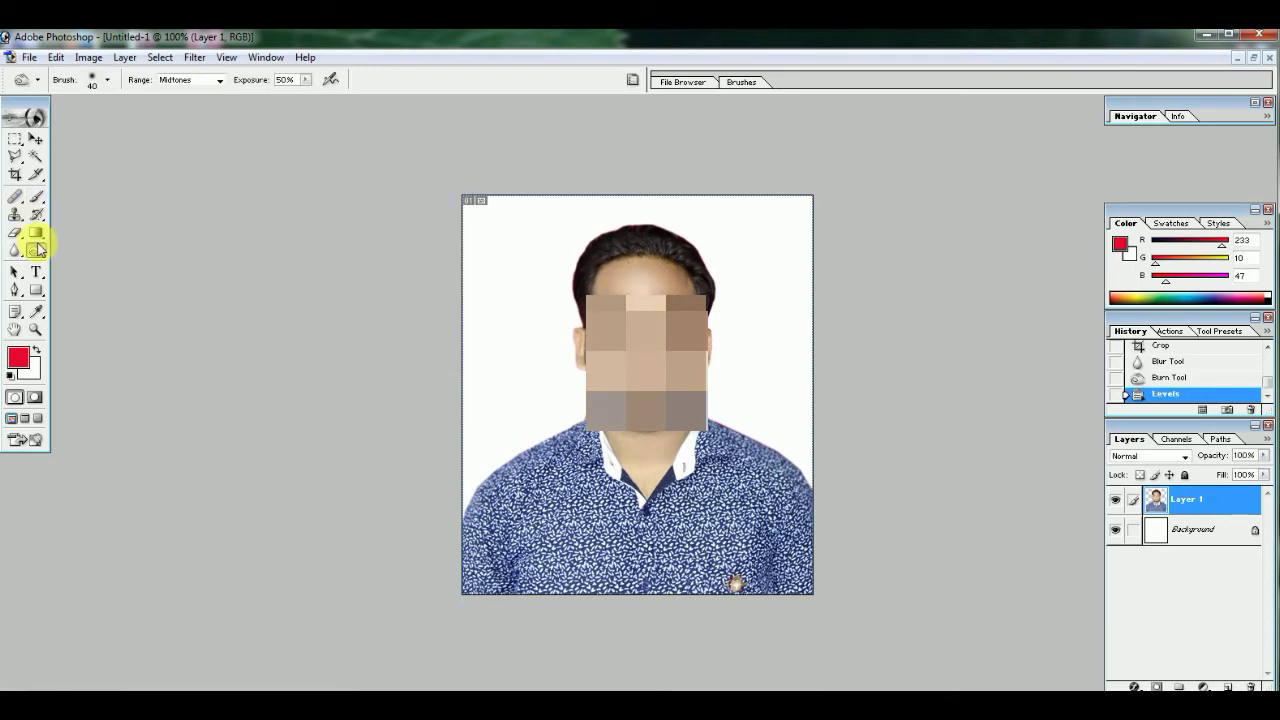
{"action": "left_click_drag", "start_coordinate": [39, 253], "coordinate": [104, 265]}
{"action": "left_click", "coordinate": [107, 252]}
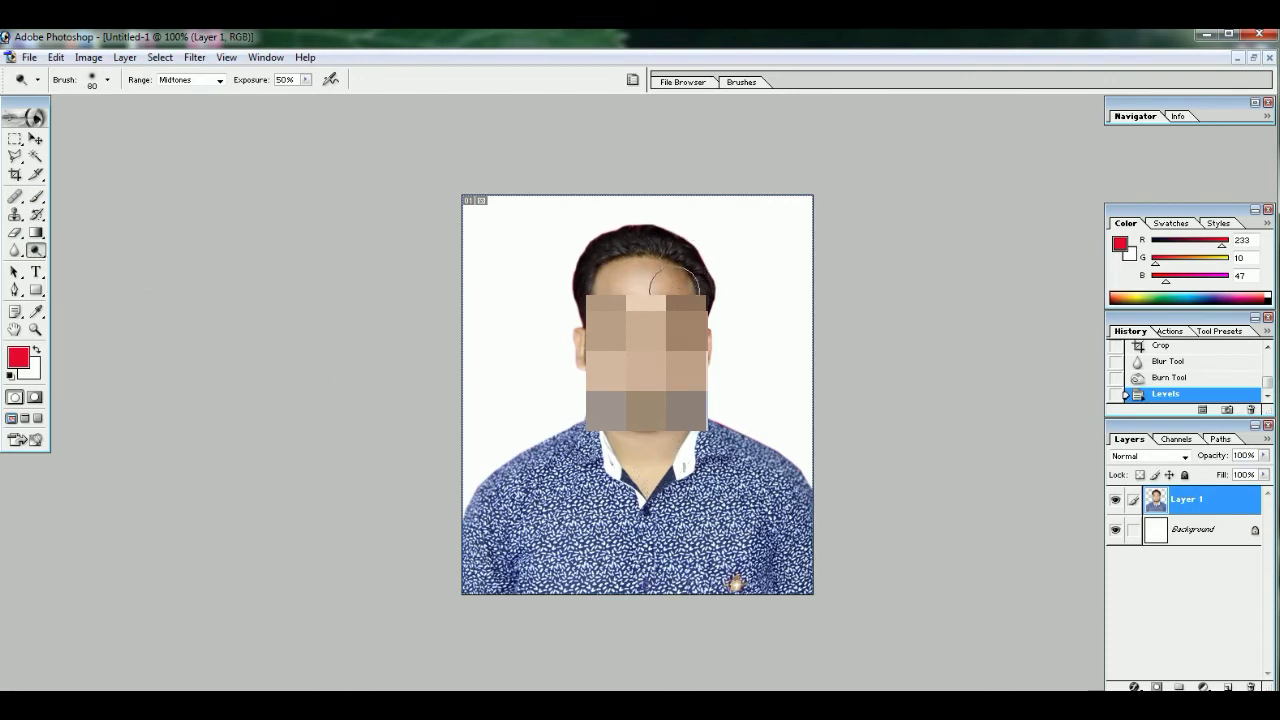
{"action": "left_click_drag", "start_coordinate": [673, 280], "coordinate": [705, 300]}
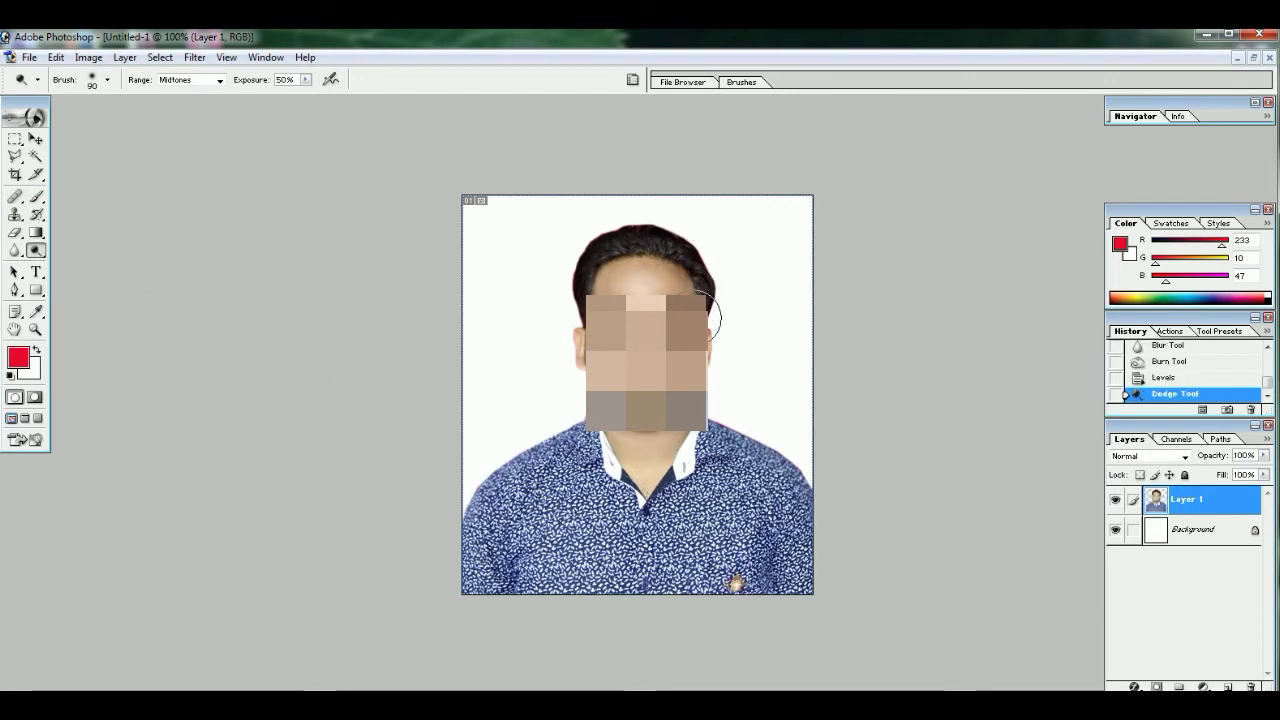
{"action": "left_click_drag", "start_coordinate": [723, 366], "coordinate": [712, 372]}
{"action": "left_click_drag", "start_coordinate": [655, 460], "coordinate": [630, 455]}
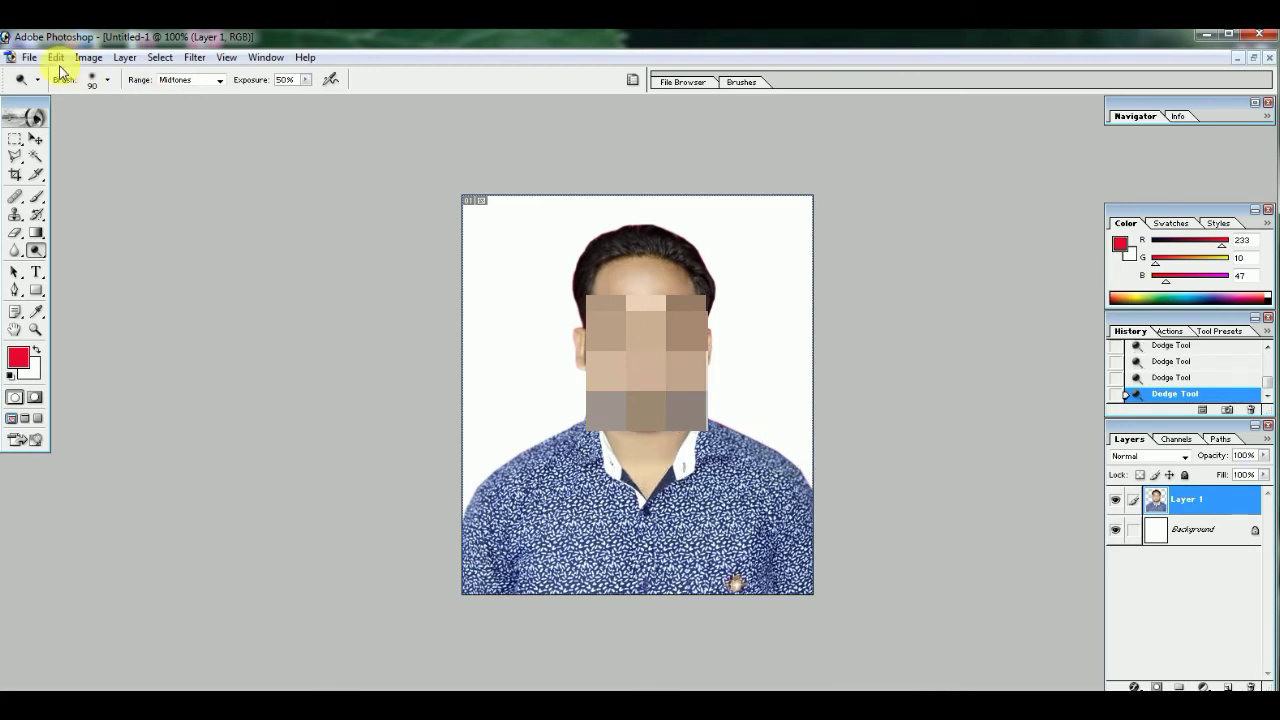
Save the retouched photo as a JPEG named 'sds' on the Desktop, accepting the JPEG options.
{"action": "left_click", "coordinate": [30, 57]}
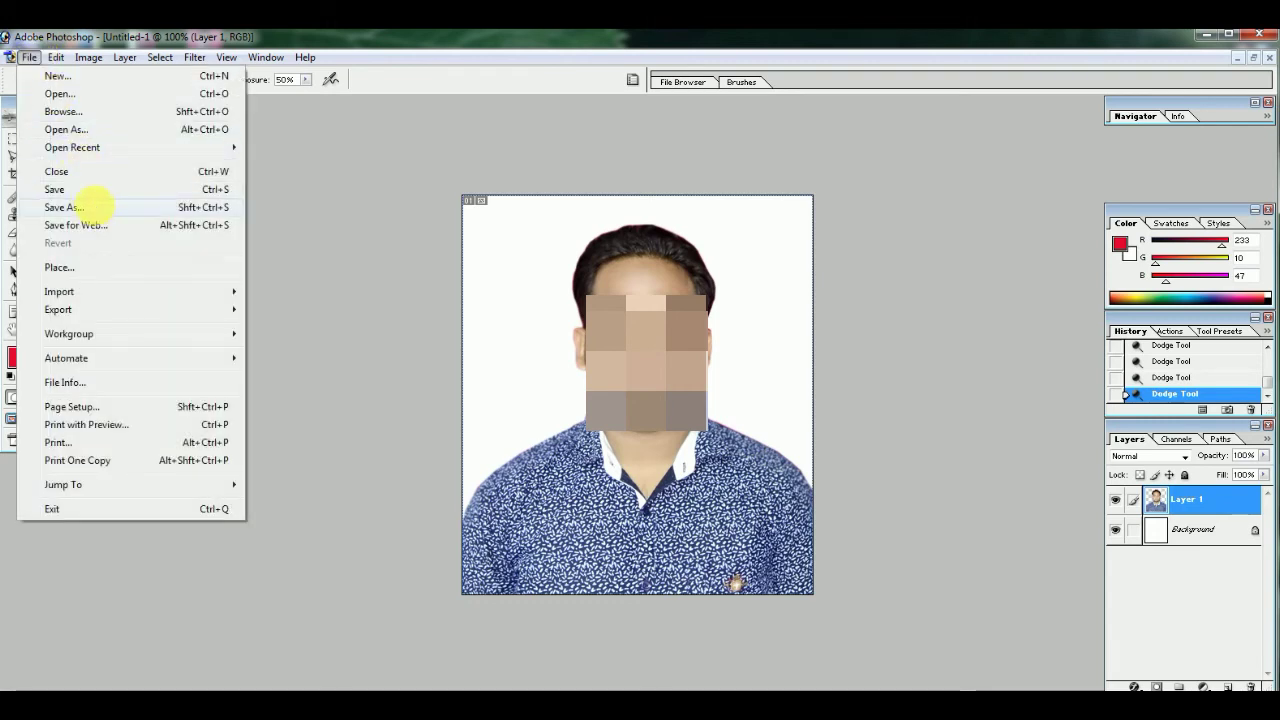
{"action": "left_click", "coordinate": [62, 207]}
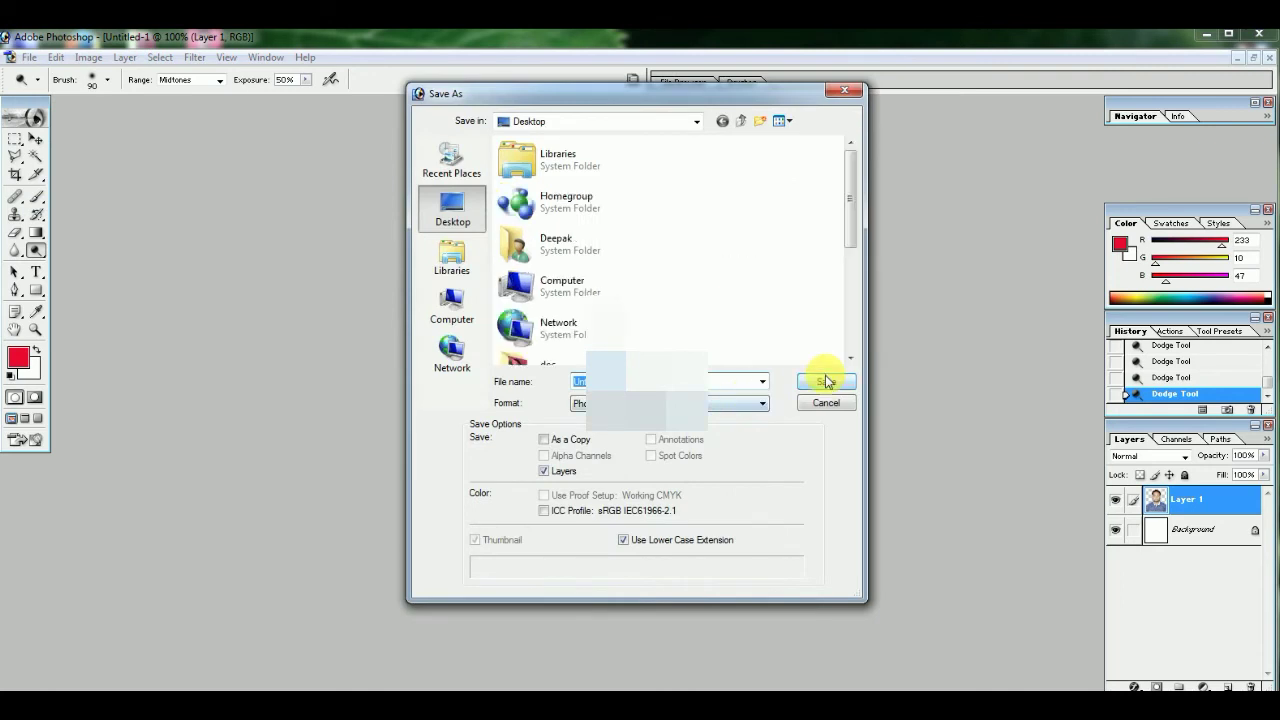
{"action": "type", "text": "sds"}
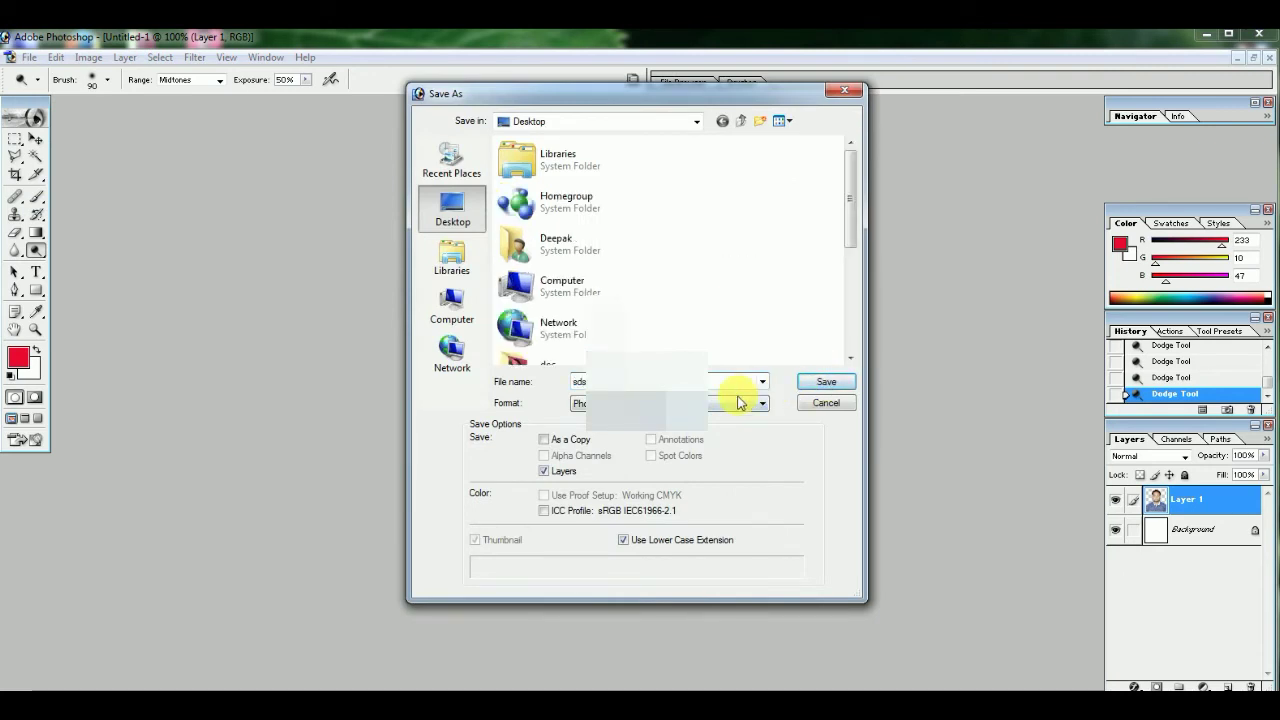
{"action": "left_click", "coordinate": [740, 402]}
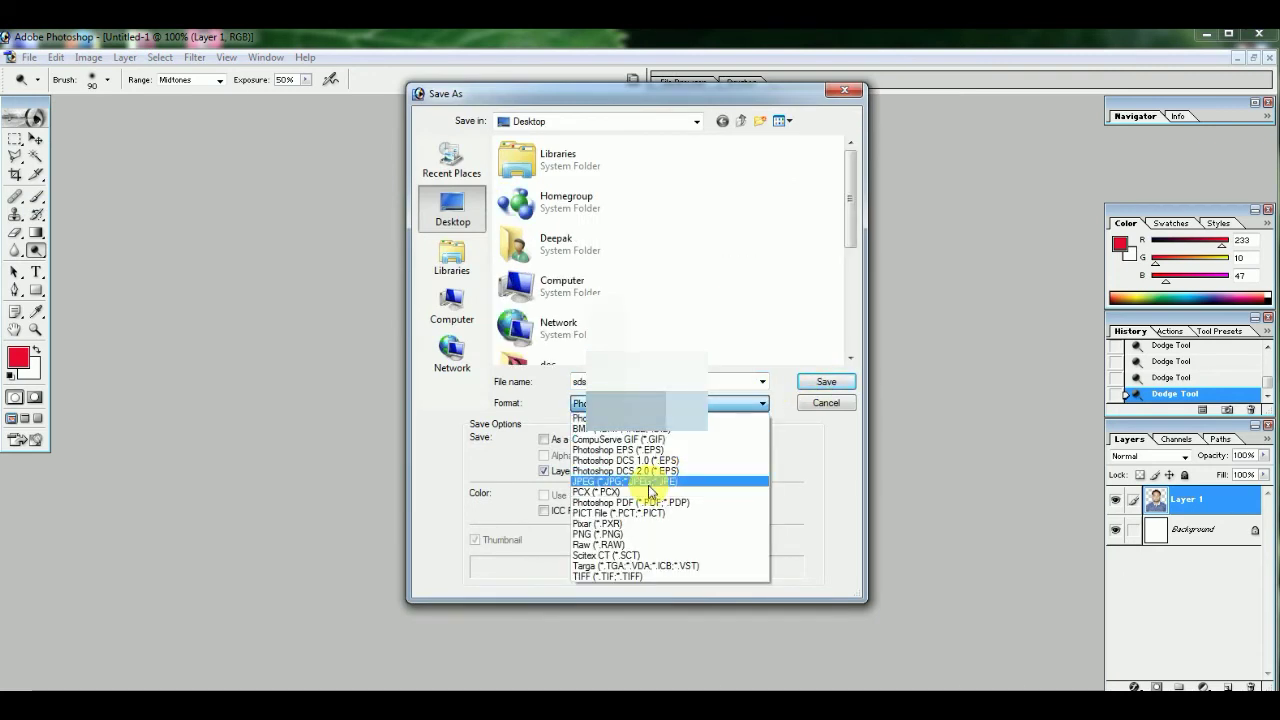
{"action": "left_click", "coordinate": [617, 484]}
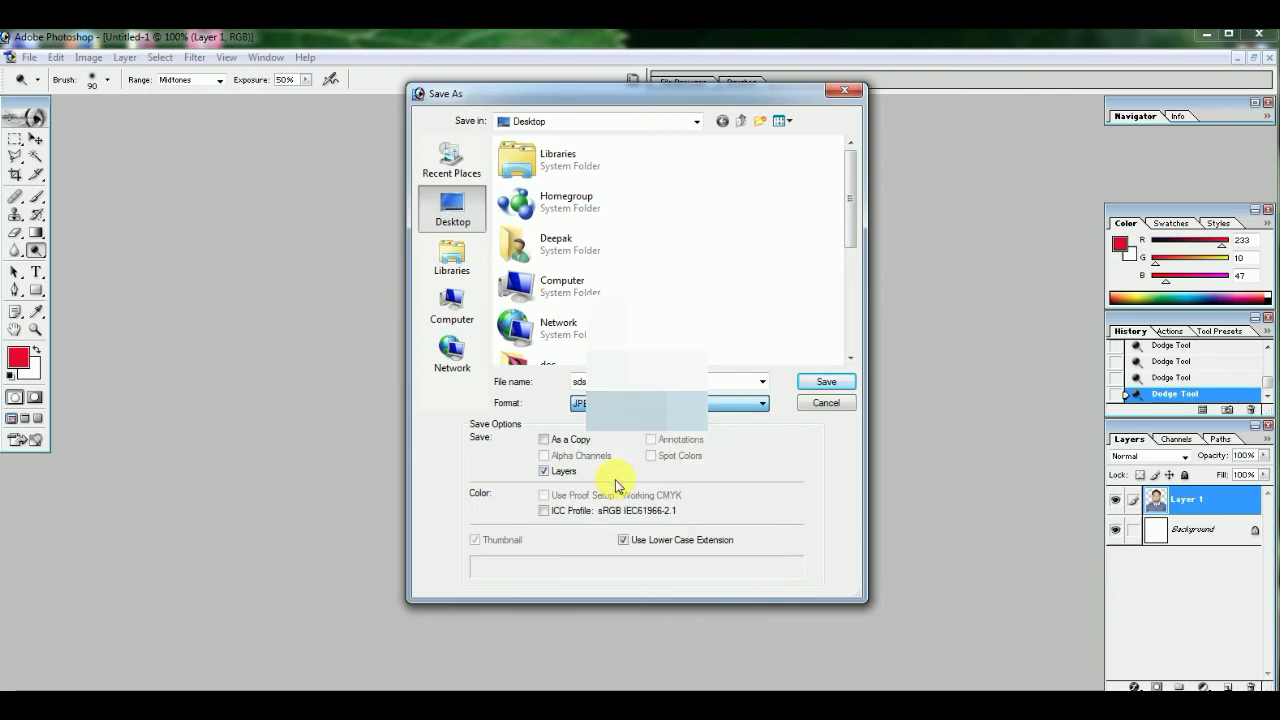
{"action": "left_click", "coordinate": [818, 390]}
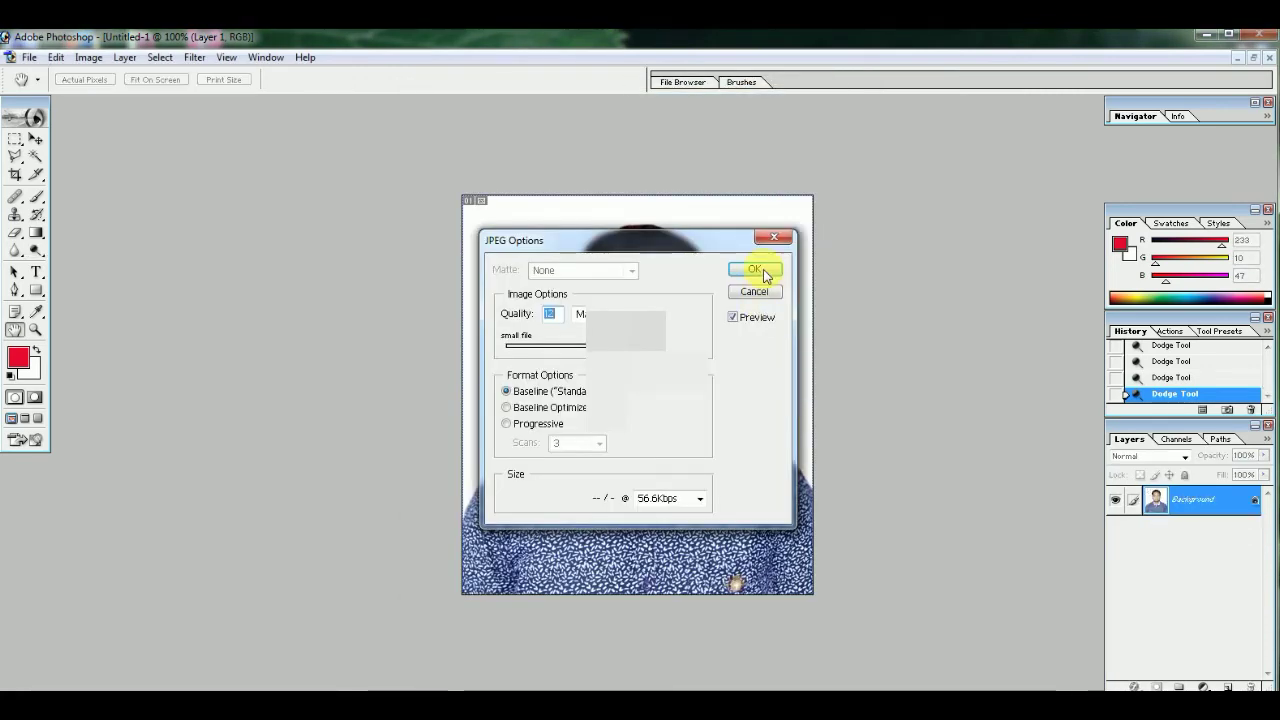
{"action": "left_click", "coordinate": [765, 271]}
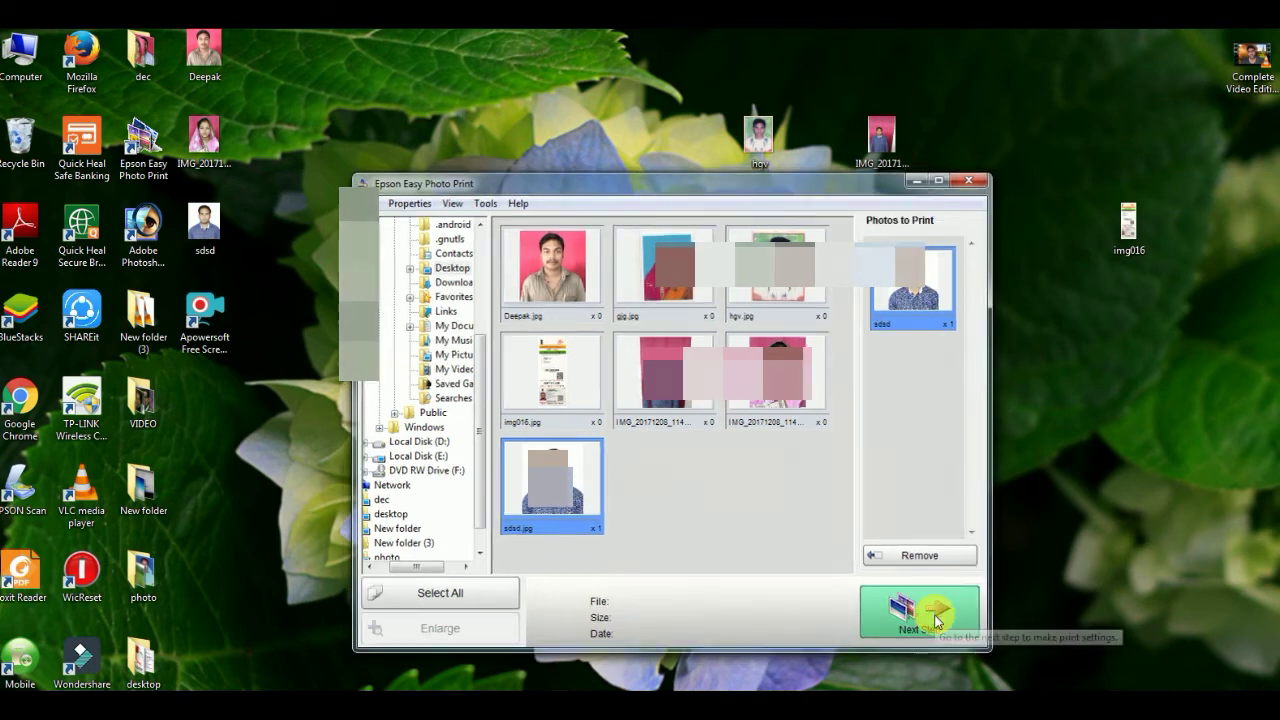
Move on to the layout step to place the sdsd photo in the ID Photo 25 x 36 mm layout.
{"action": "left_click", "coordinate": [935, 620]}
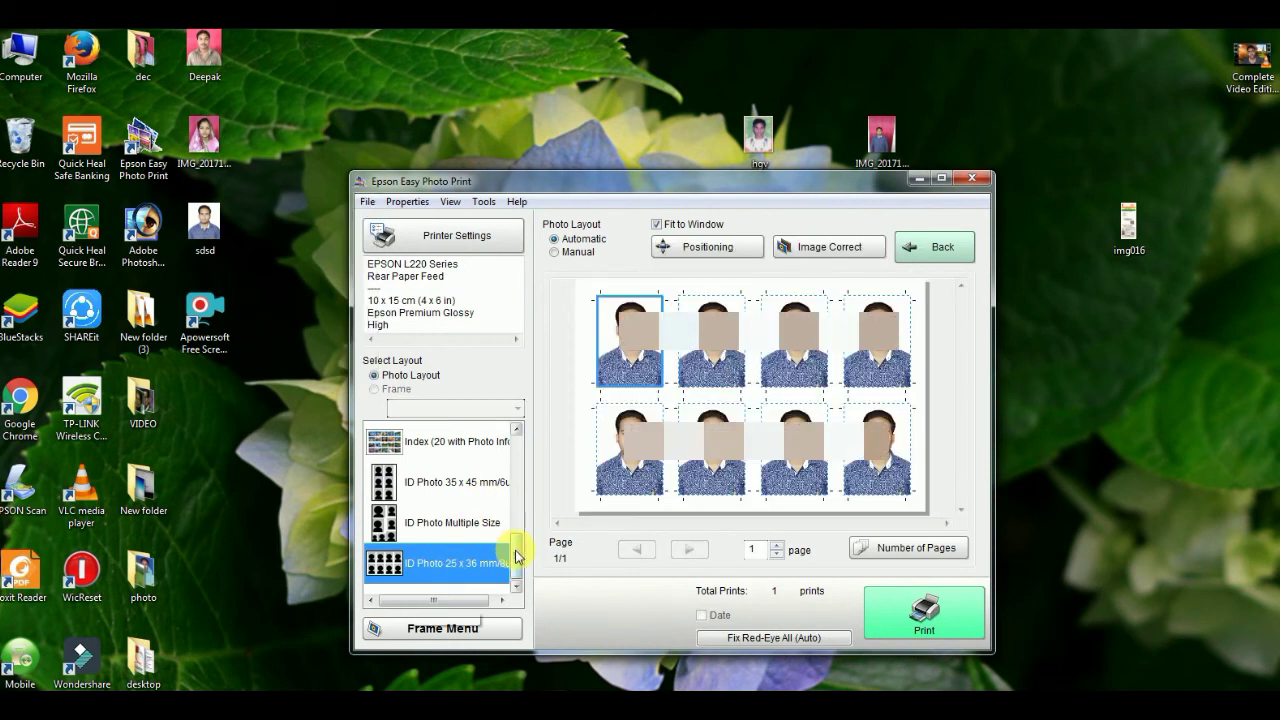
Print the ID photo sheet on the EPSON L220, then close Epson Easy Photo Print.
{"action": "mouse_move", "coordinate": [517, 556]}
{"action": "left_mouse_down"}
{"action": "mouse_move", "coordinate": [514, 508]}
{"action": "mouse_move", "coordinate": [511, 557]}
{"action": "left_mouse_up"}
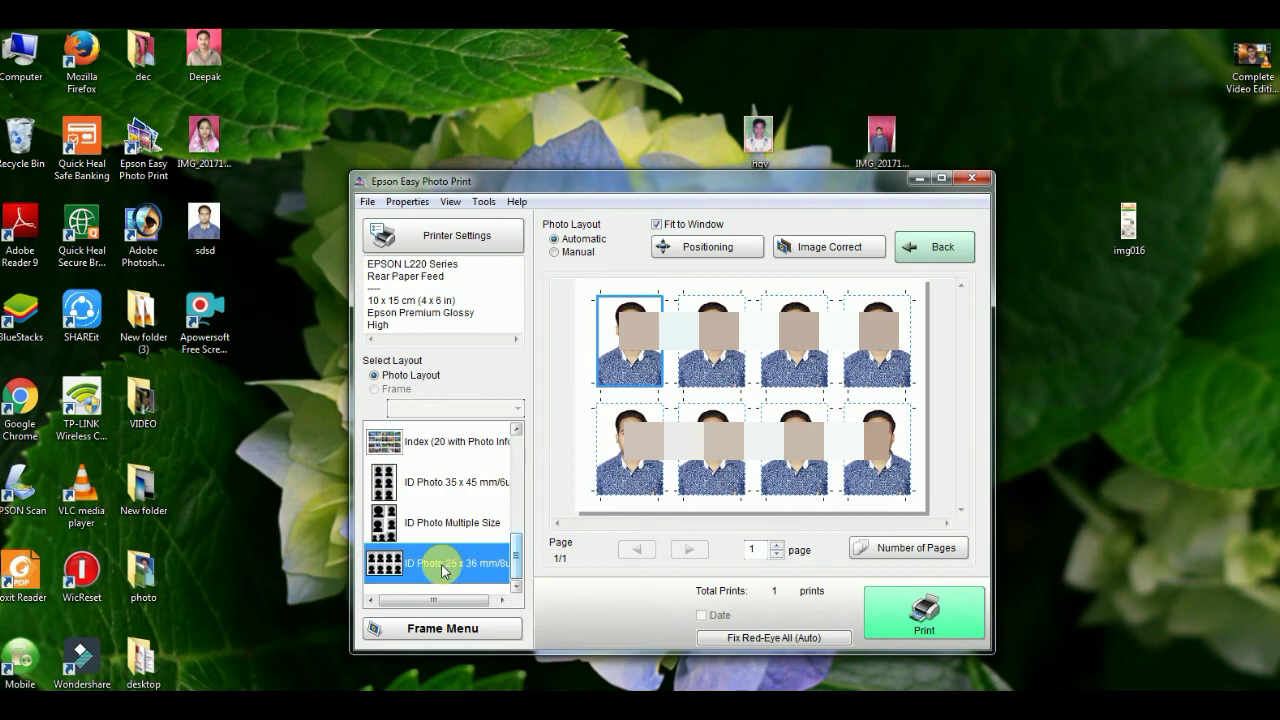
{"action": "left_click", "coordinate": [925, 615]}
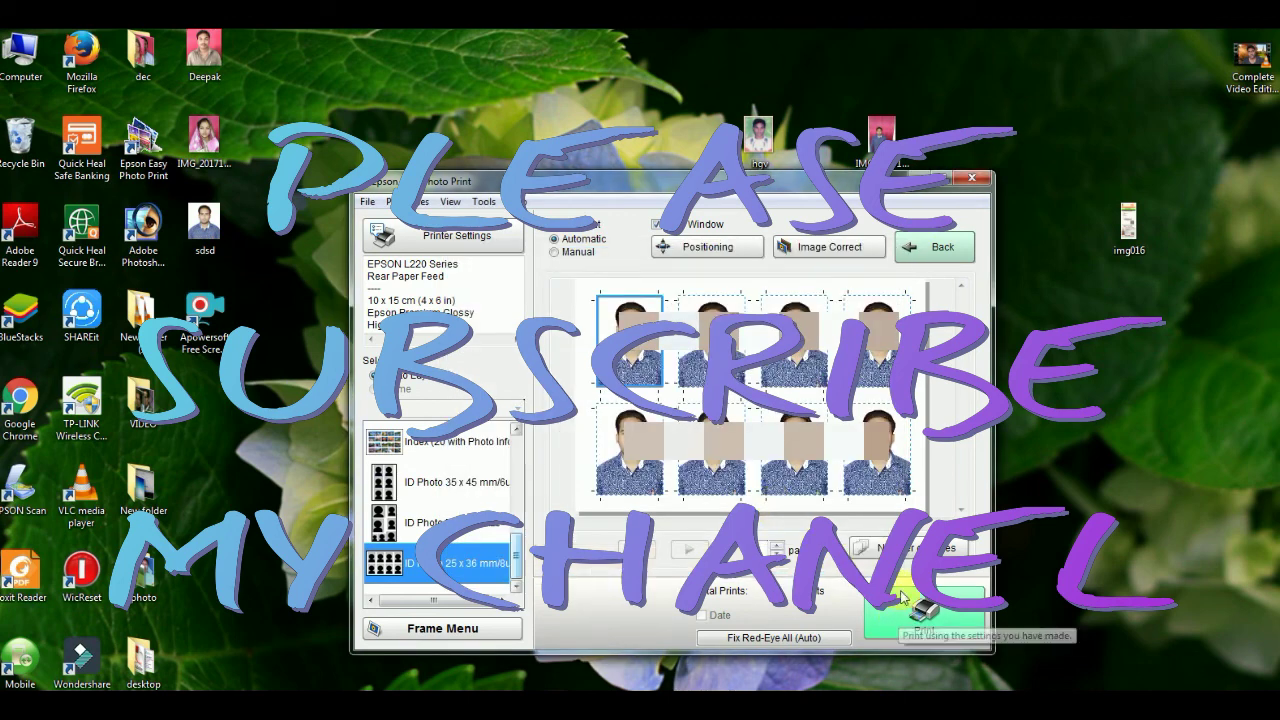
{"action": "left_click", "coordinate": [982, 180]}
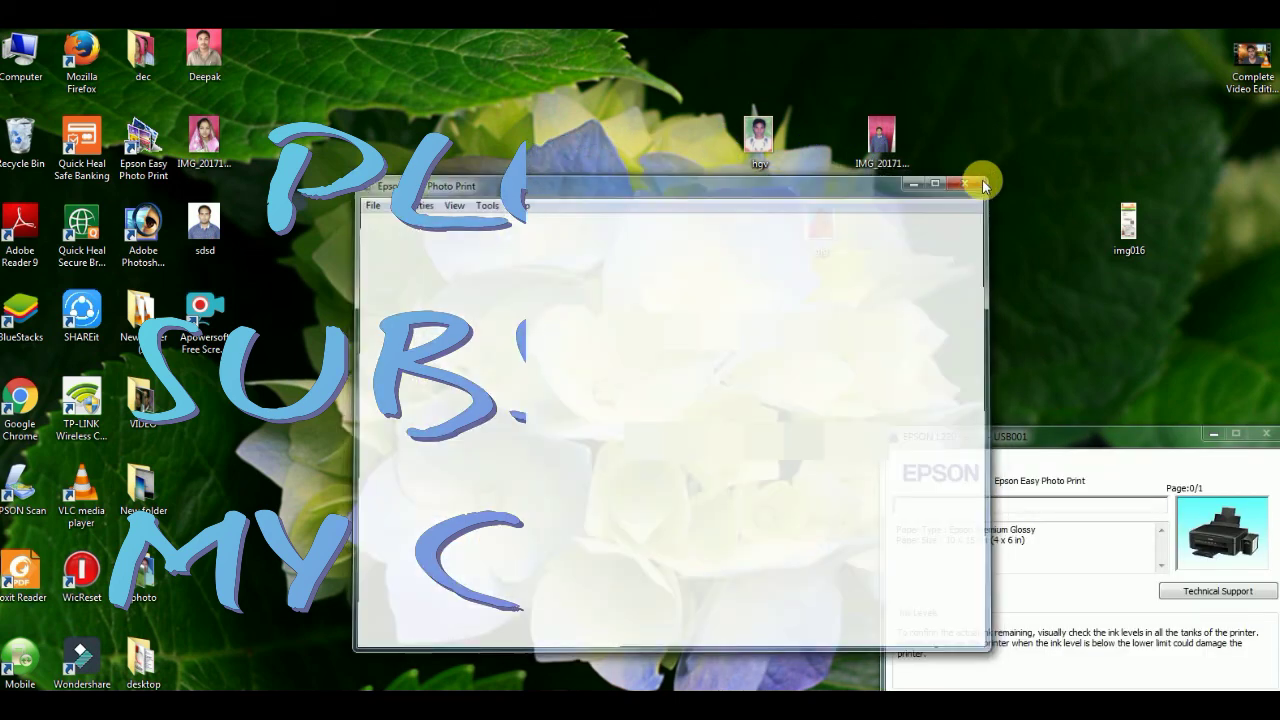